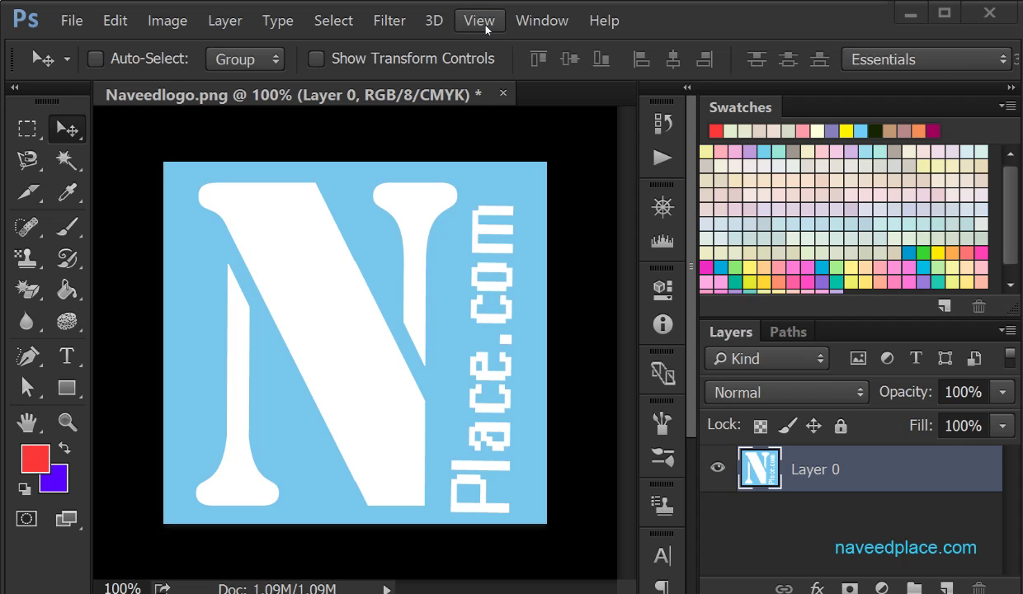
click(483, 23)
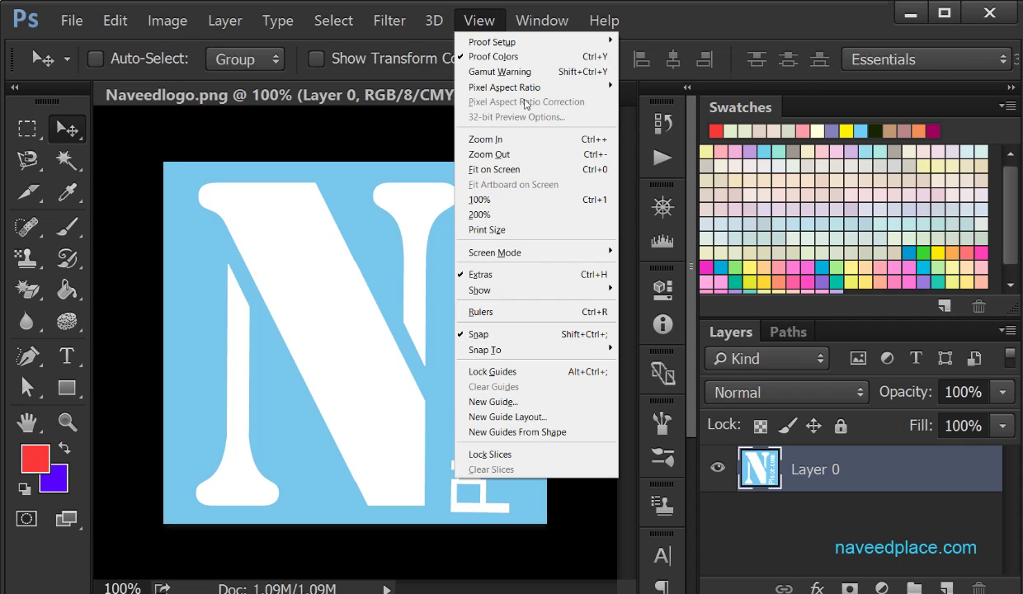
mouse_move(495, 43)
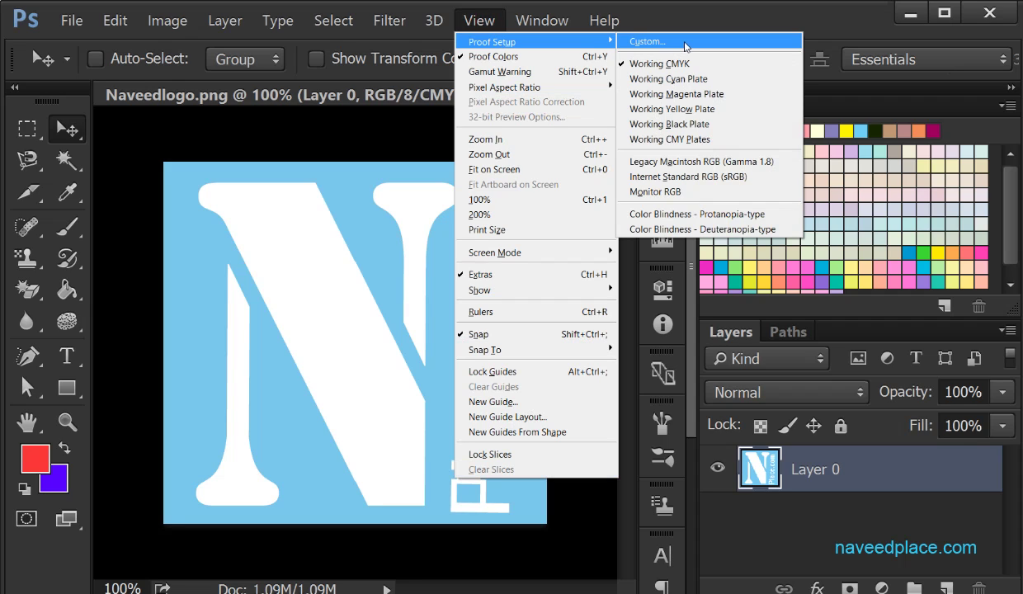
click(339, 130)
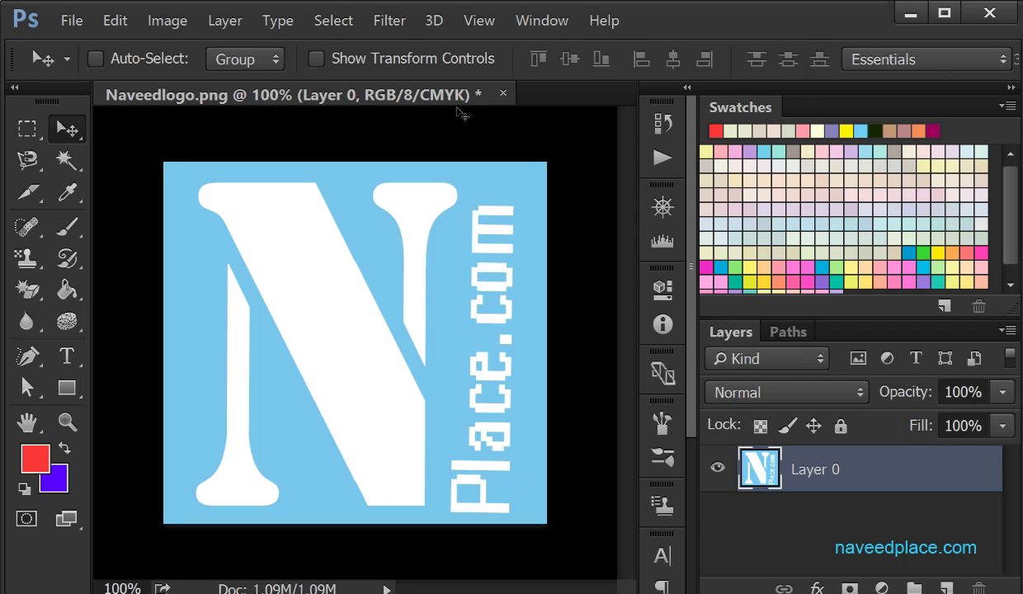
click(478, 22)
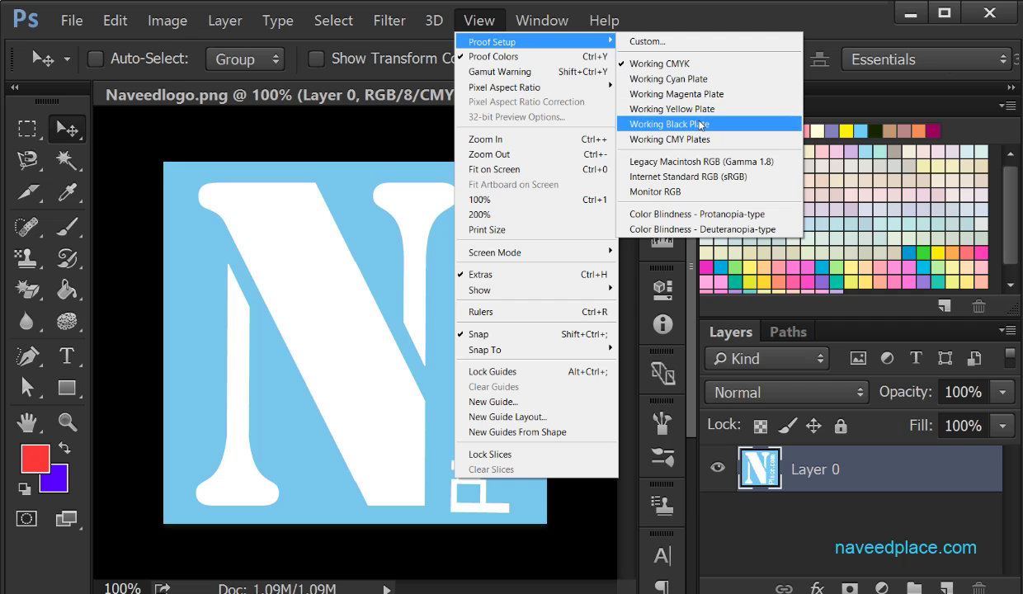
click(393, 152)
Display the Channels panel and isolate the Red channel of the logo
click(546, 28)
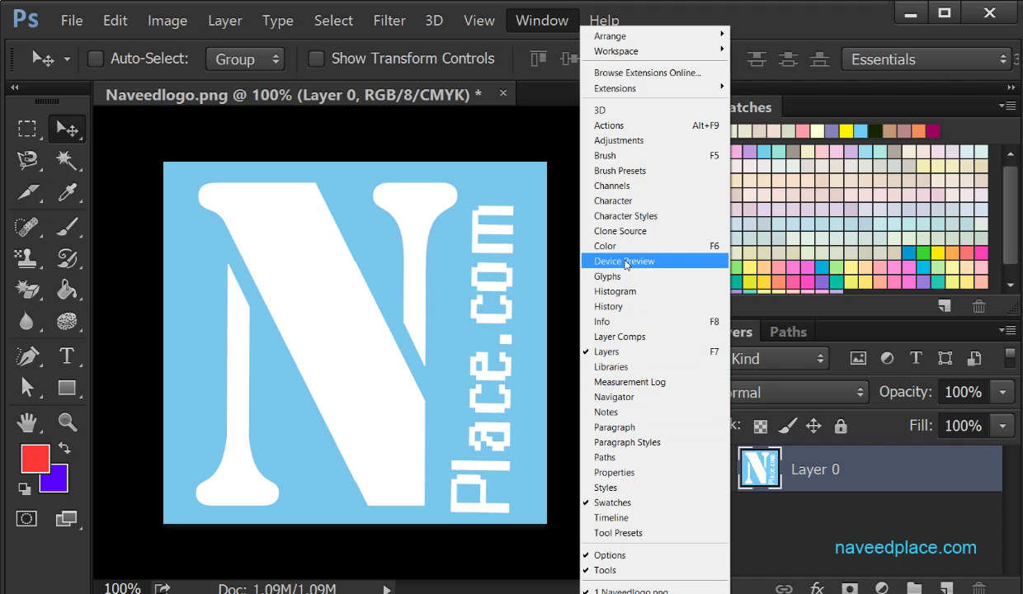
click(604, 186)
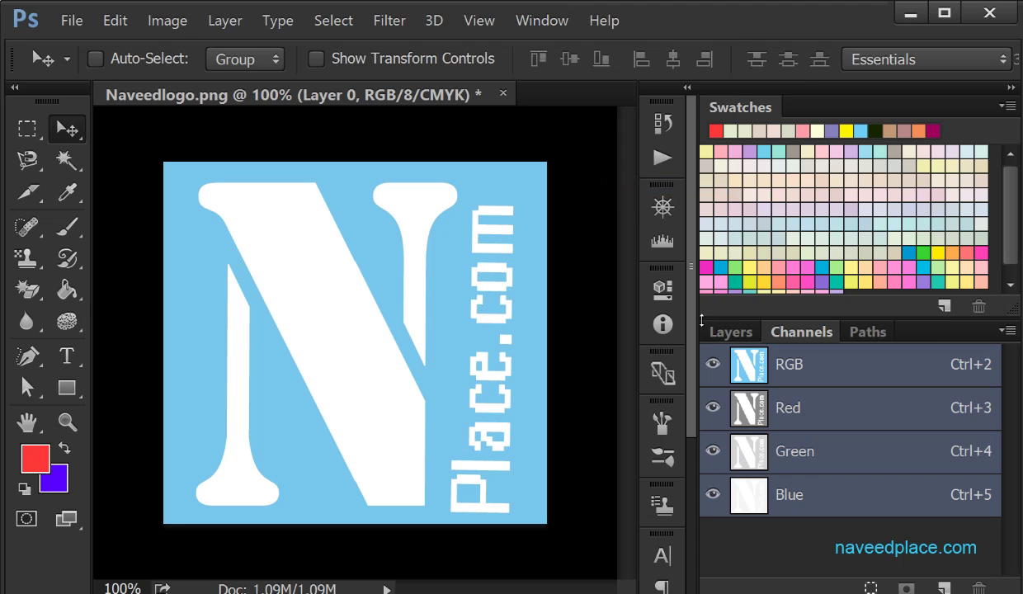
click(812, 407)
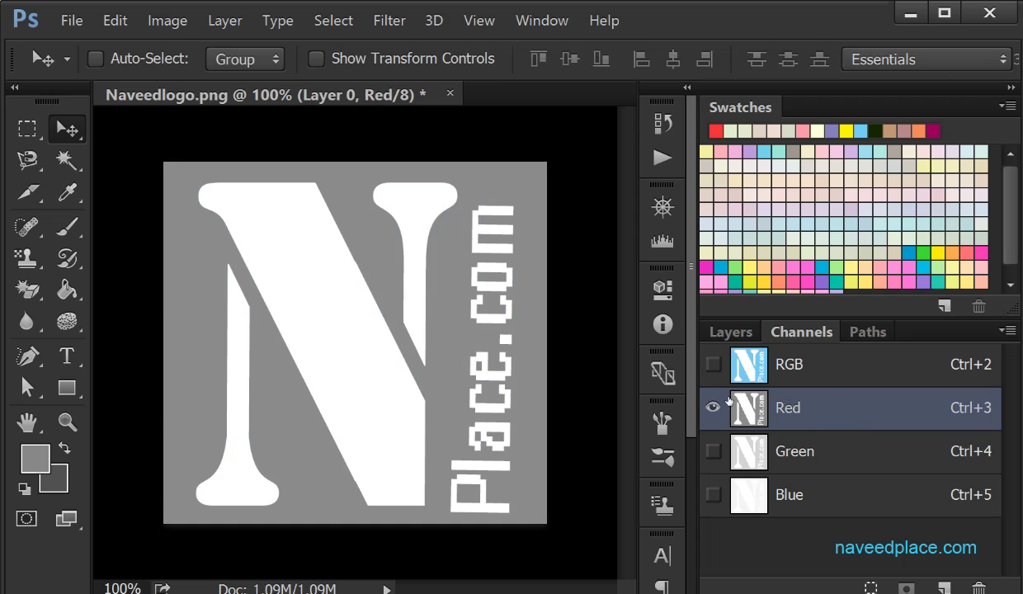
Show all channels of the logo and compare it with the Red and Green channels hidden and shown
click(713, 363)
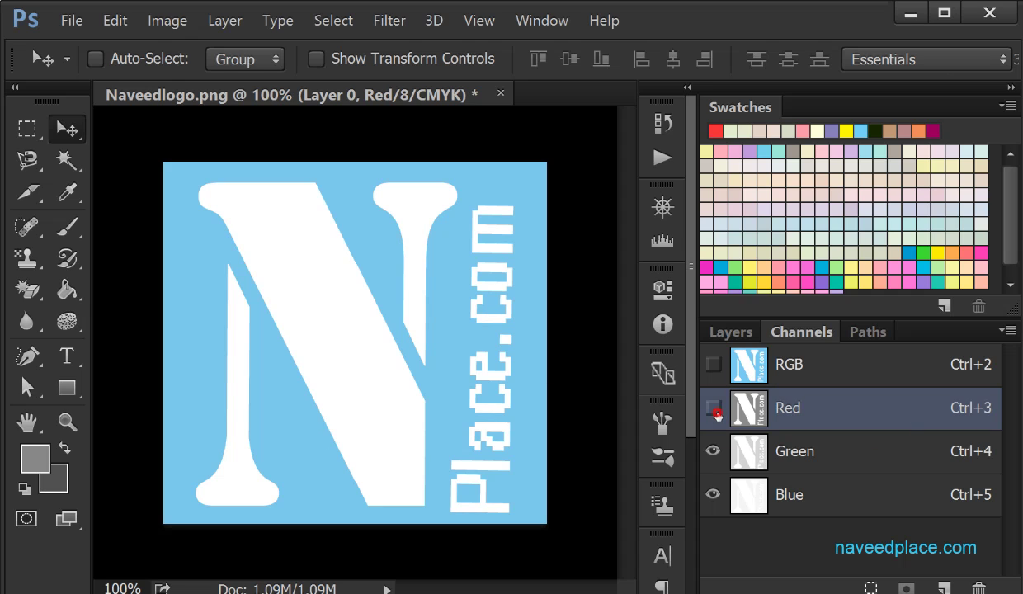
click(712, 408)
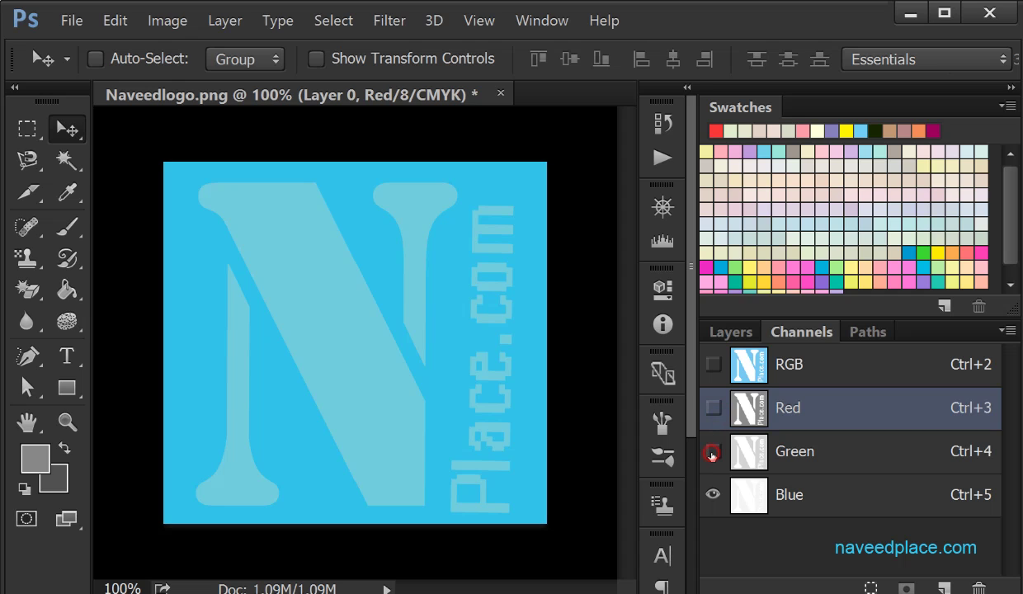
click(713, 451)
click(713, 451)
click(713, 407)
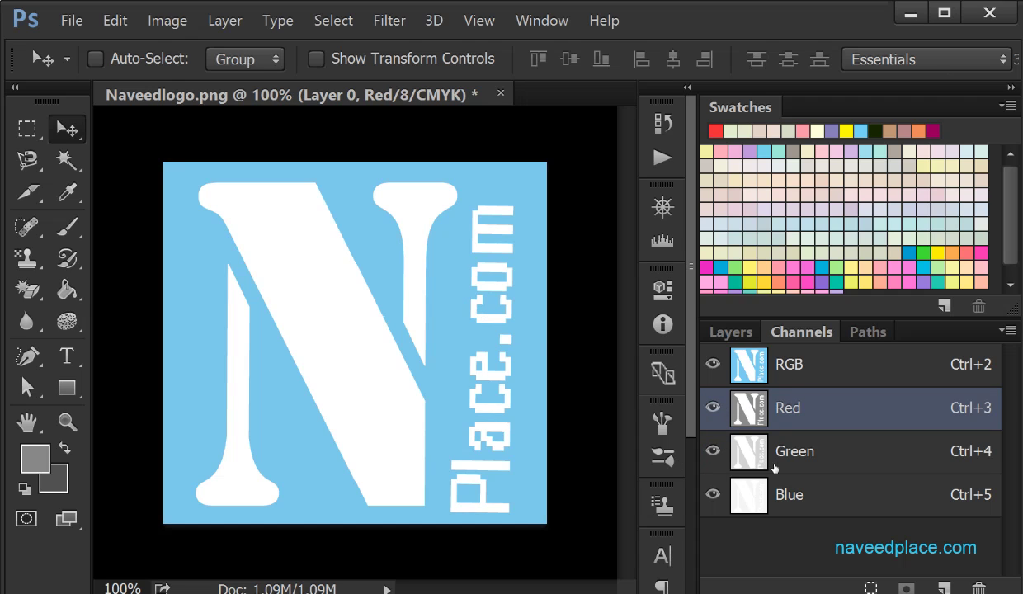
click(714, 451)
click(714, 452)
Preview the logo with the Working Cyan Plate and Working Magenta Plate proof setups
click(472, 23)
mouse_move(494, 40)
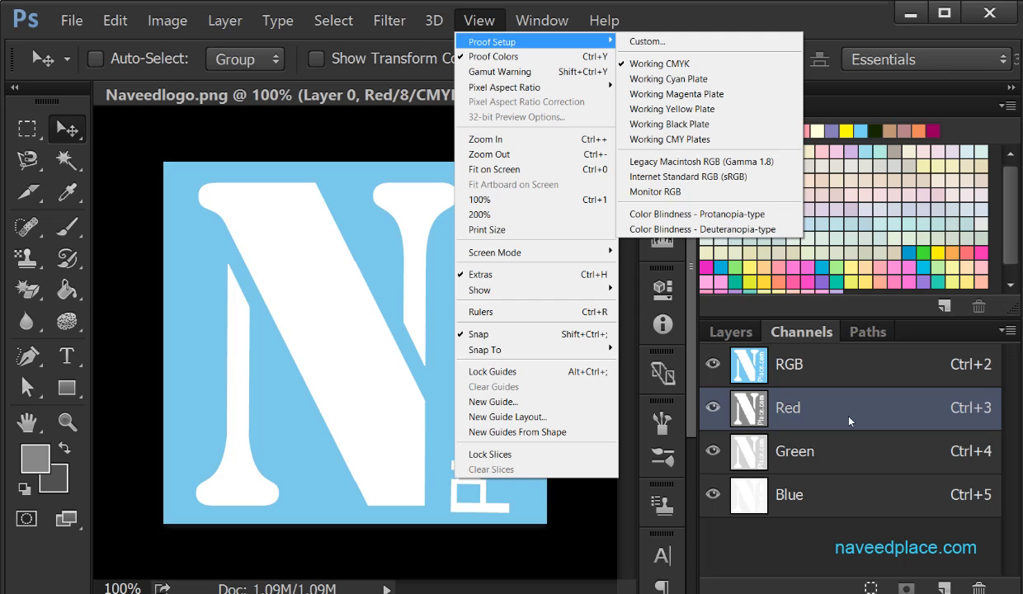
click(696, 82)
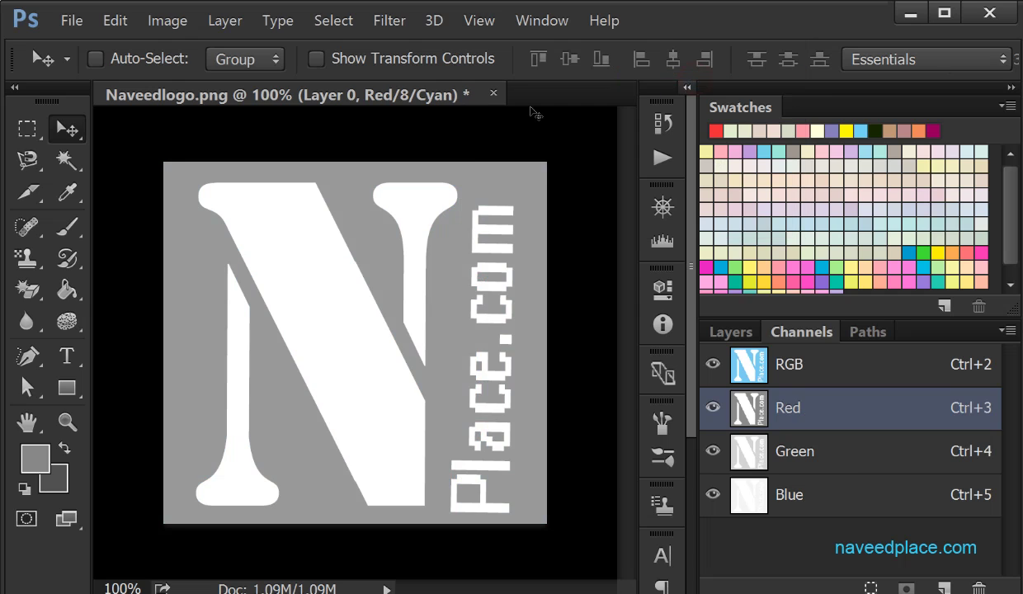
click(487, 35)
mouse_move(587, 42)
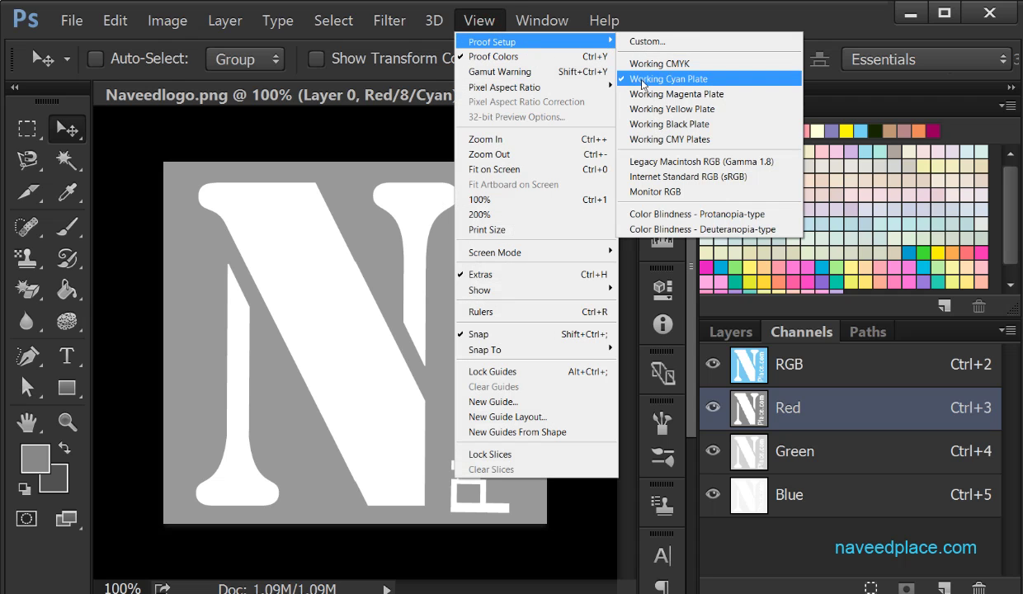
click(626, 94)
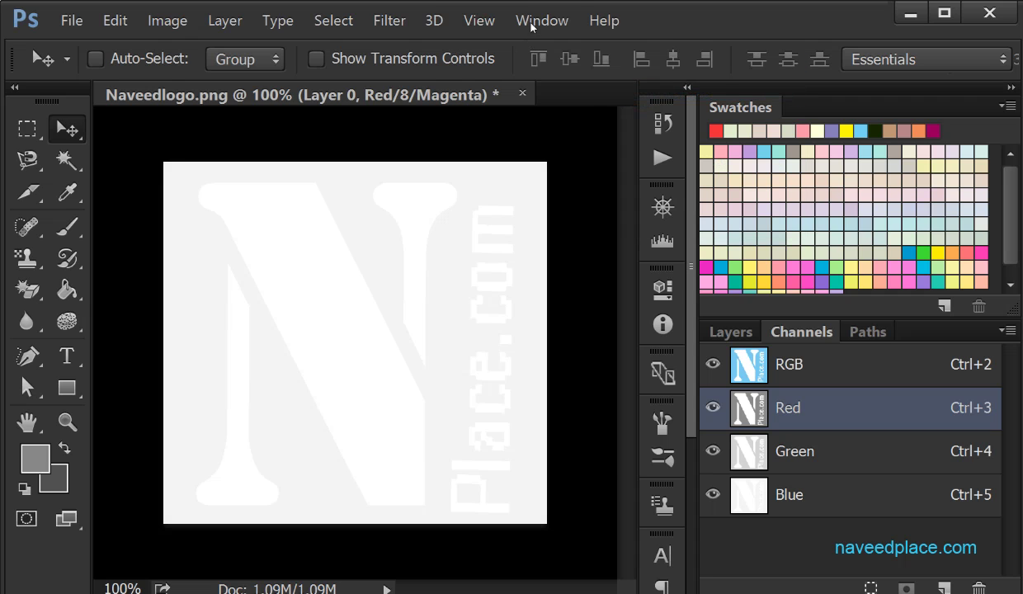
Preview the logo with the Working Yellow Plate and Working Black Plate proof setups
click(530, 28)
mouse_move(486, 32)
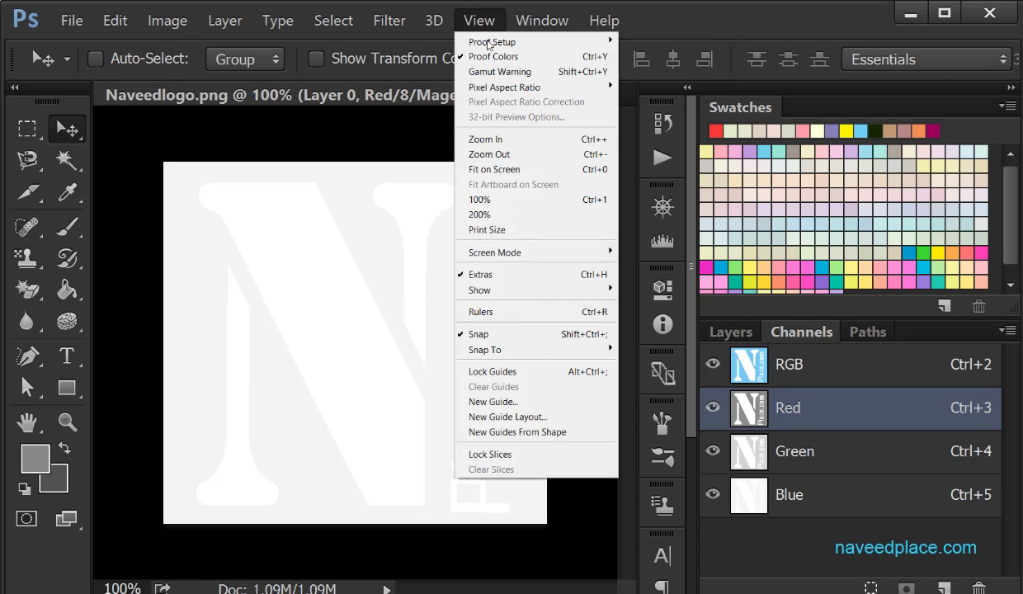
mouse_move(565, 43)
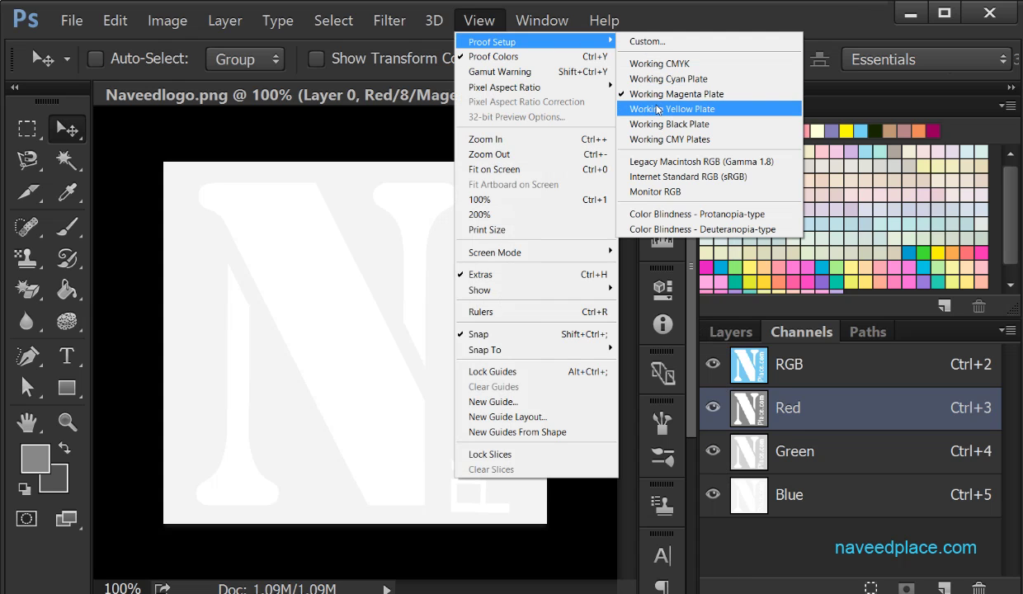
click(658, 108)
click(485, 23)
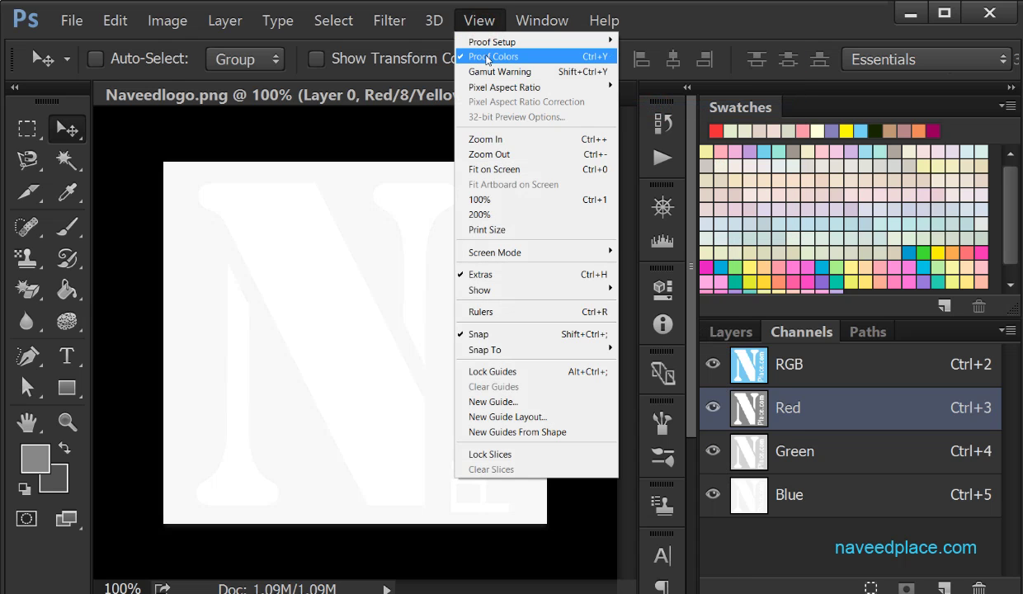
mouse_move(566, 42)
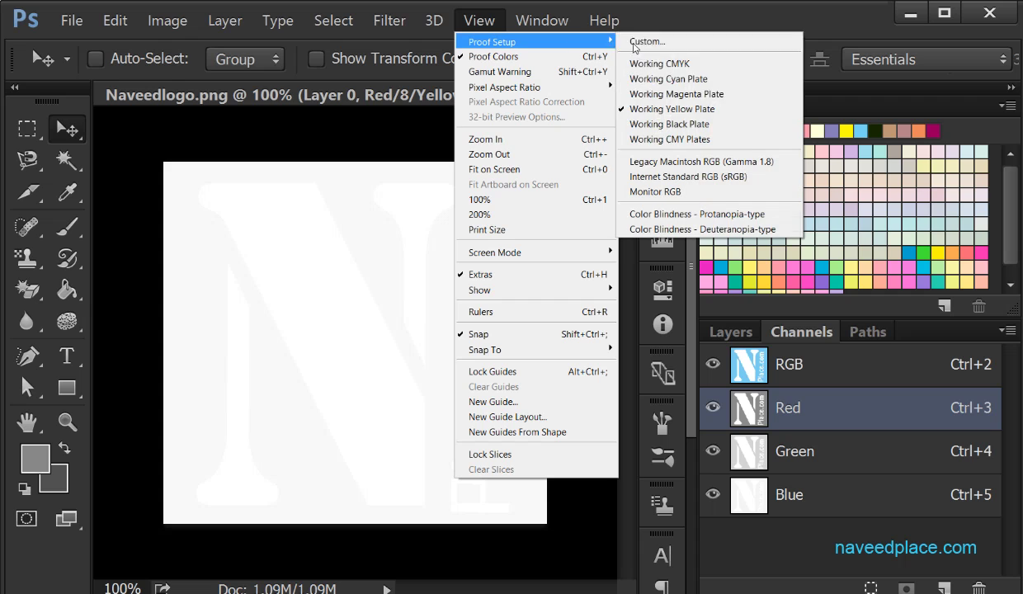
click(657, 126)
Preview the logo with the Legacy Macintosh RGB (Gamma 1.8) proof setup, and return the proof setup to Working CMYK
click(477, 21)
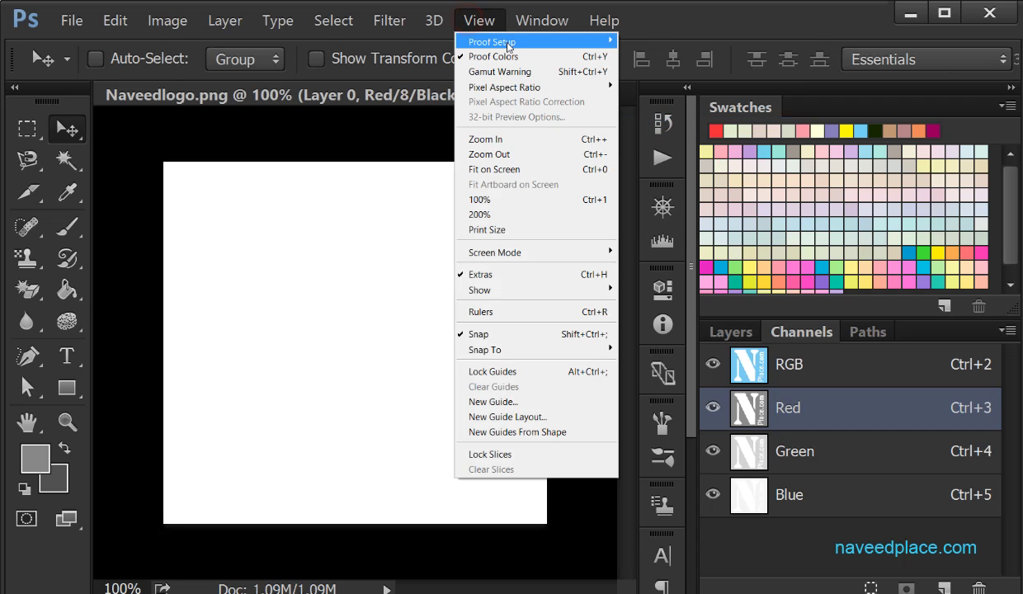
mouse_move(508, 46)
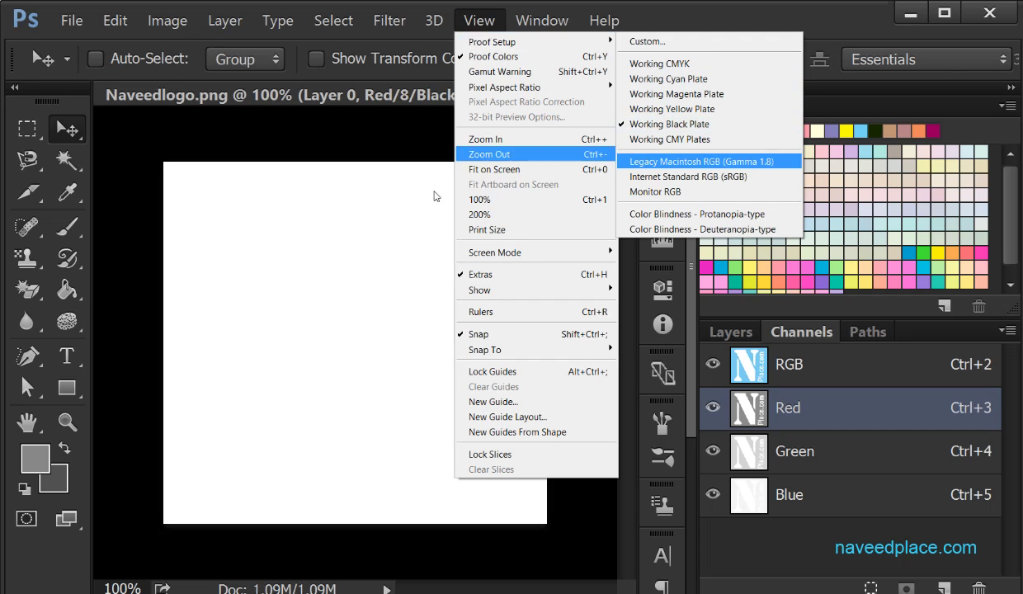
click(704, 165)
click(448, 23)
mouse_move(481, 23)
click(672, 63)
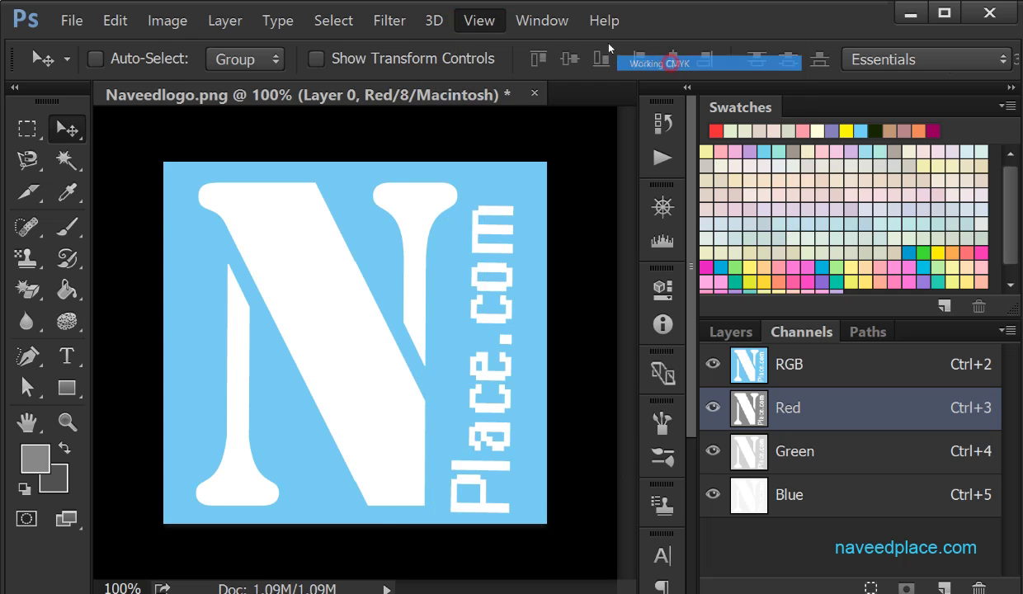
click(485, 23)
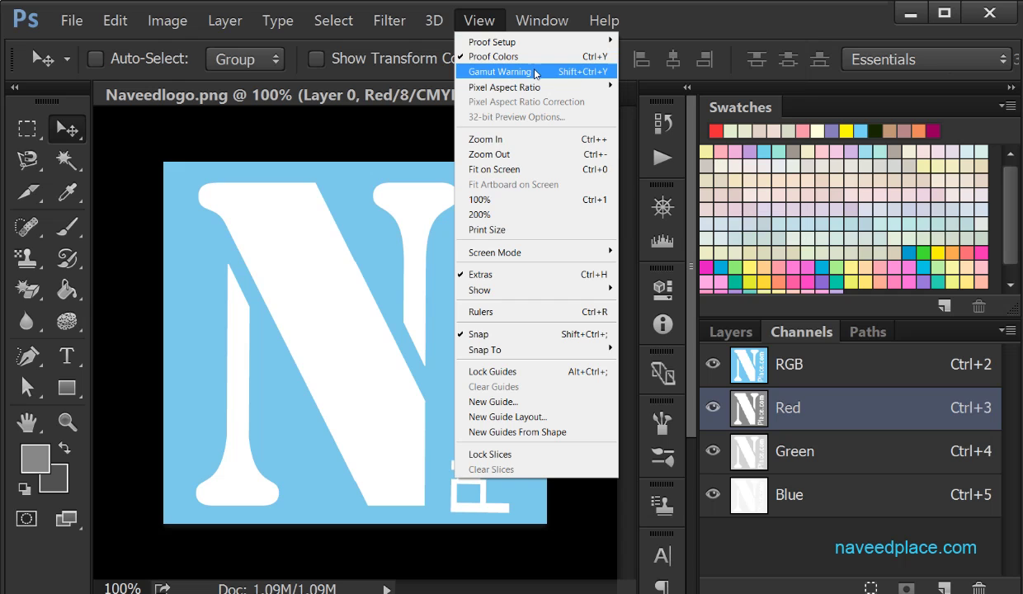
mouse_move(492, 91)
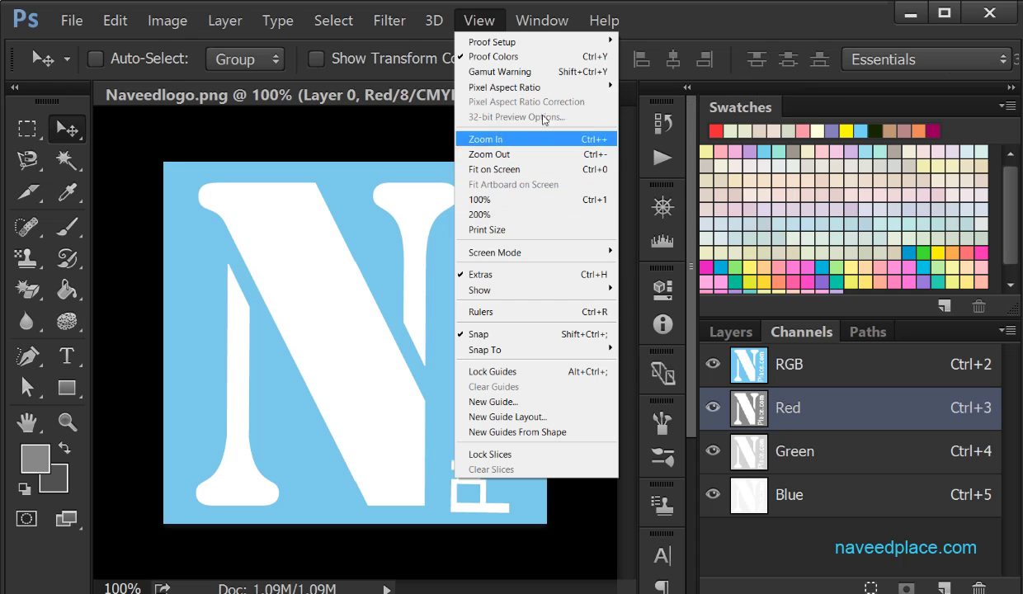
mouse_move(525, 87)
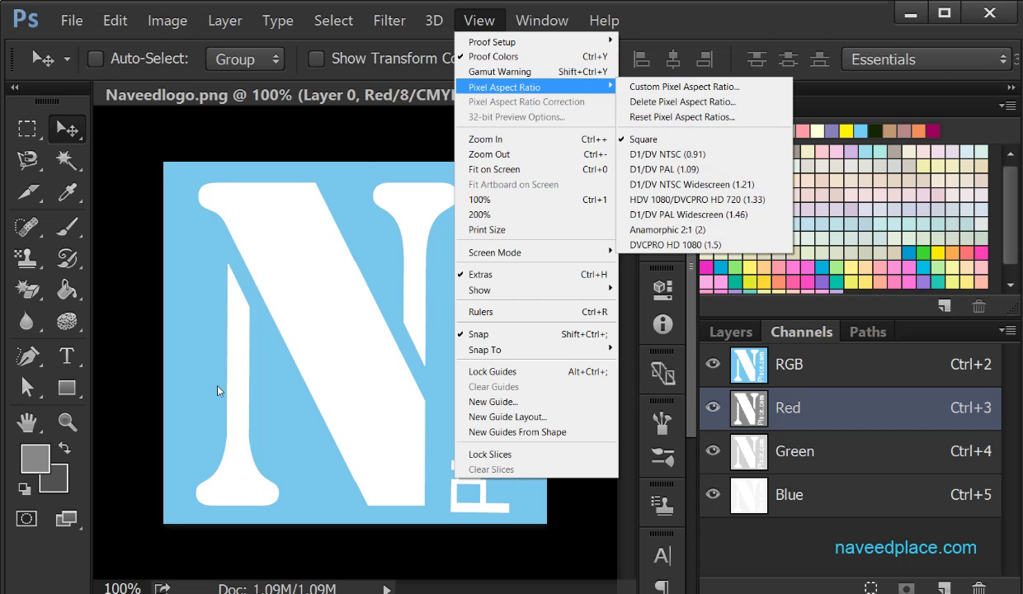
click(237, 379)
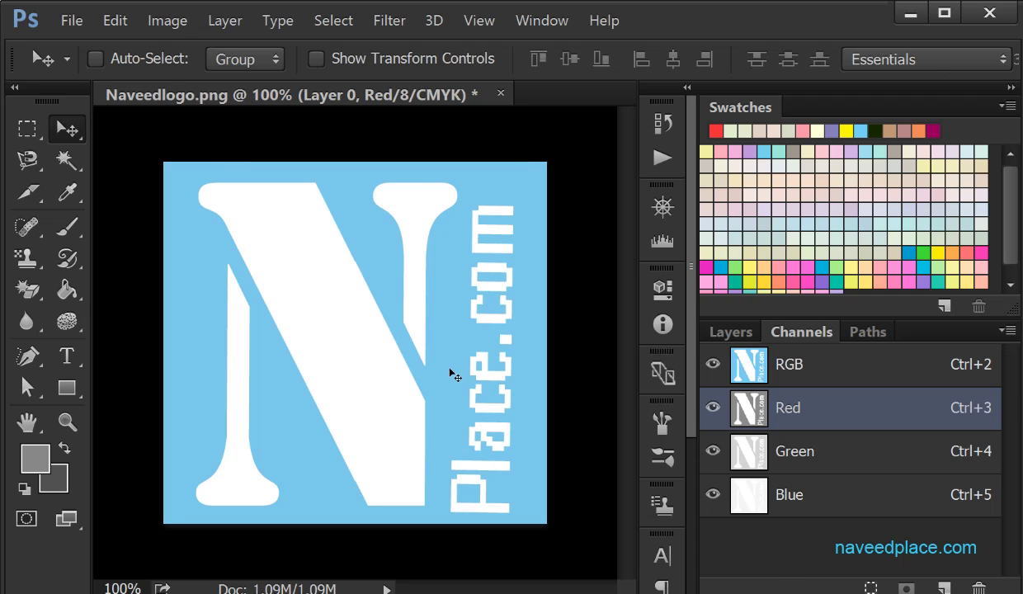
Set the logo's pixel aspect ratio to D1/DV PAL (1.09)
click(479, 21)
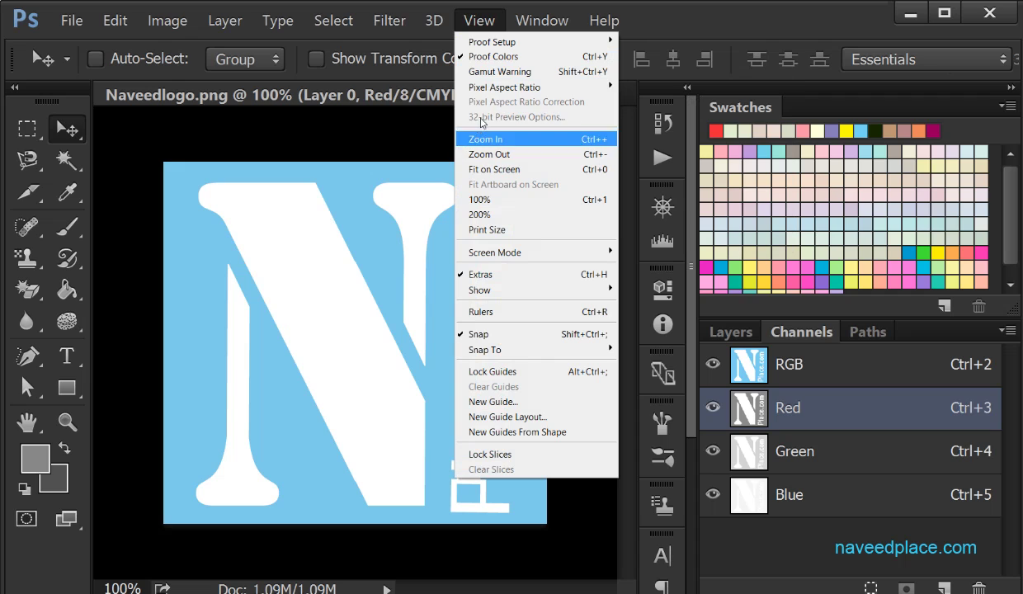
mouse_move(601, 93)
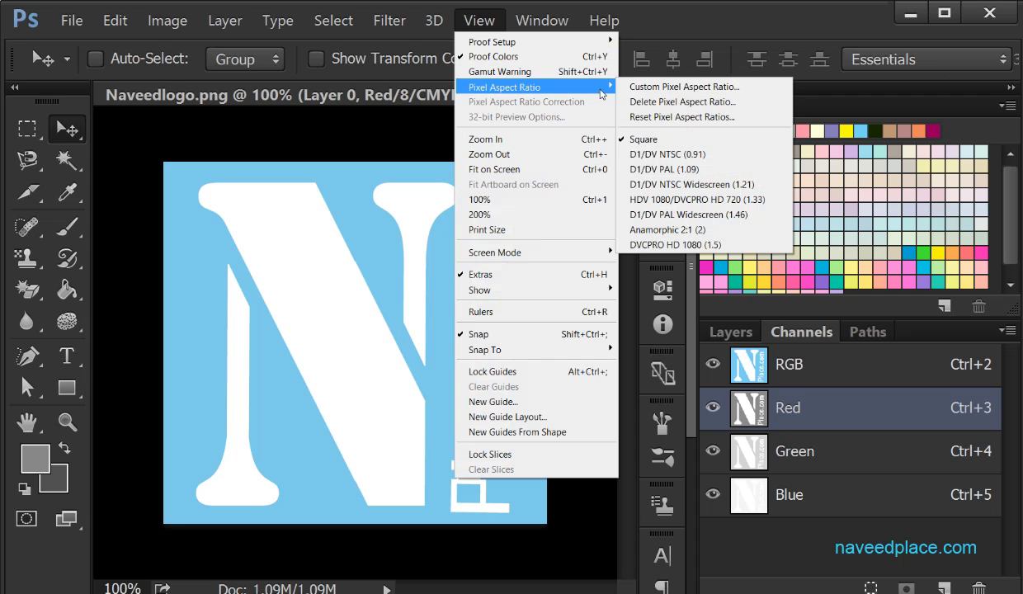
click(672, 169)
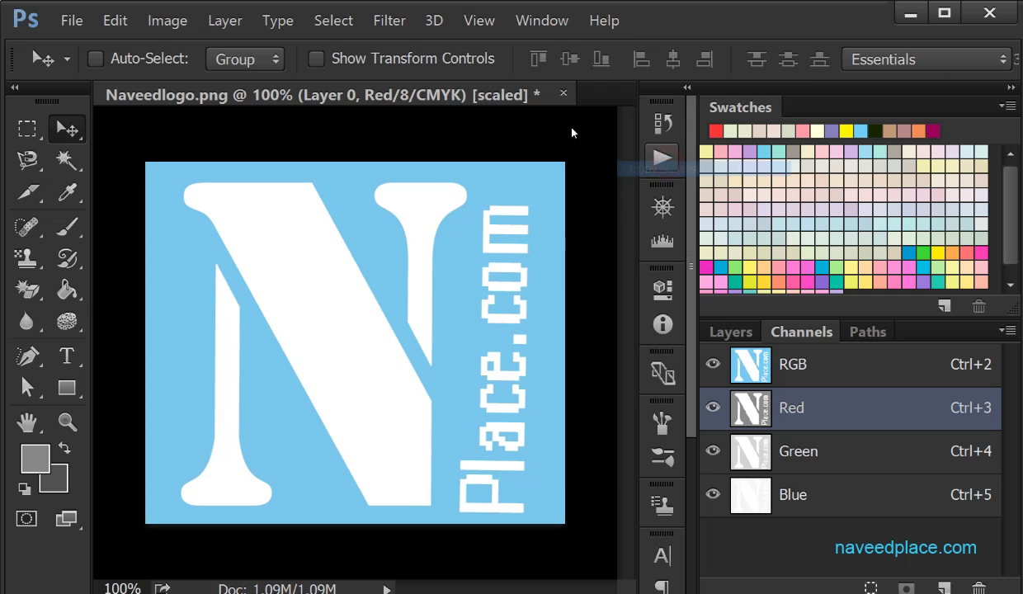
Set the logo's pixel aspect ratio to HDV 1080/DVCPRO HD 720 (1.33)
click(485, 27)
mouse_move(508, 92)
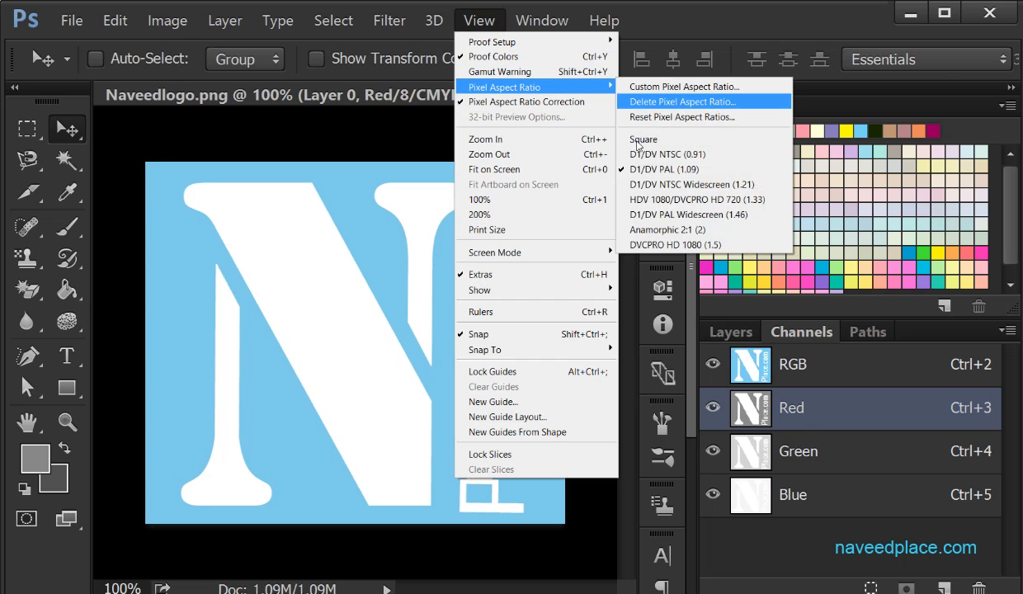
click(641, 200)
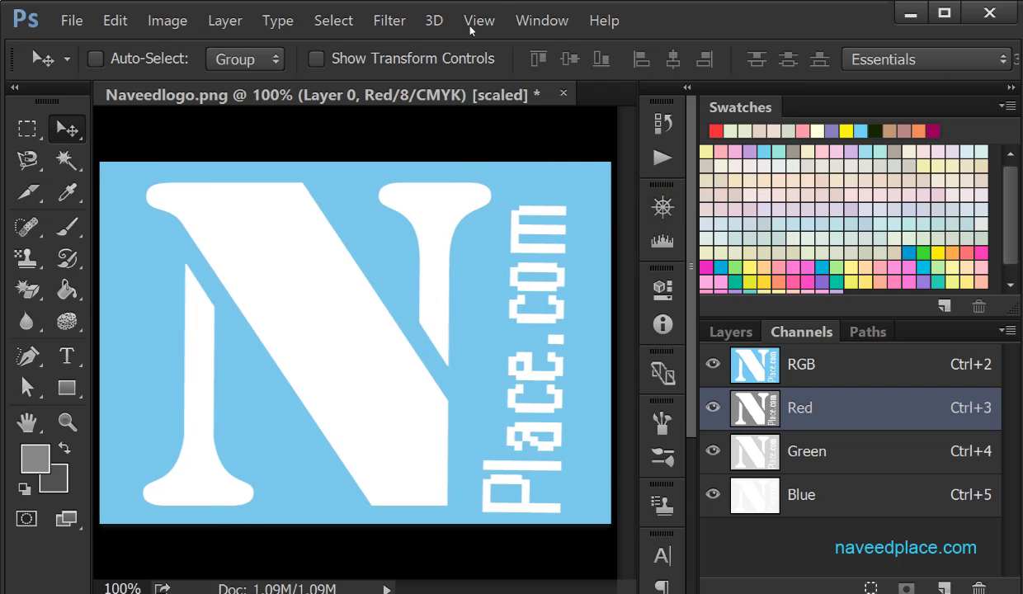
Compare the logo with Pixel Aspect Ratio Correction off and on, leaving the correction turned off
click(475, 23)
click(494, 102)
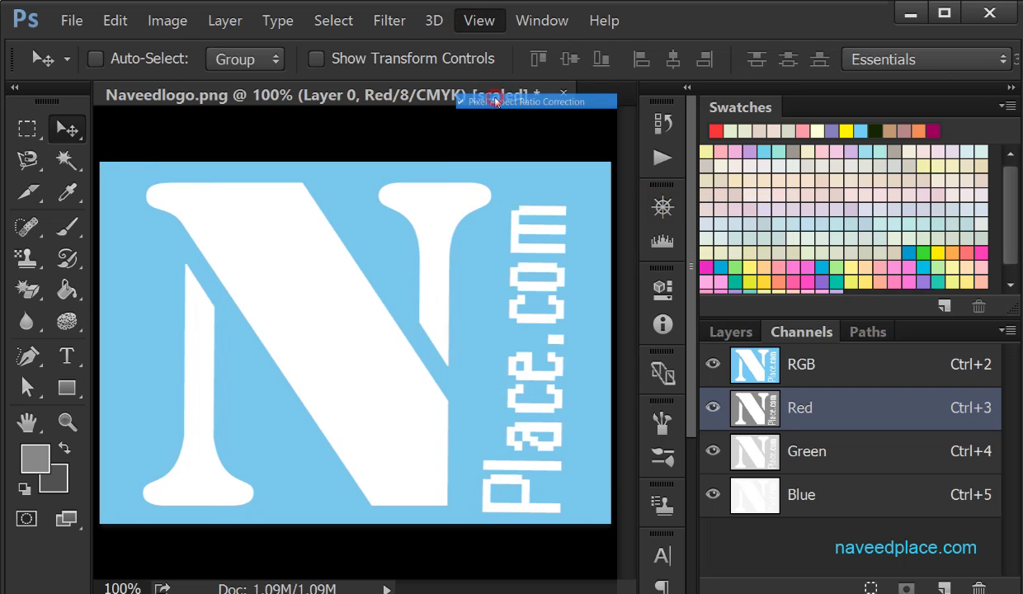
click(478, 21)
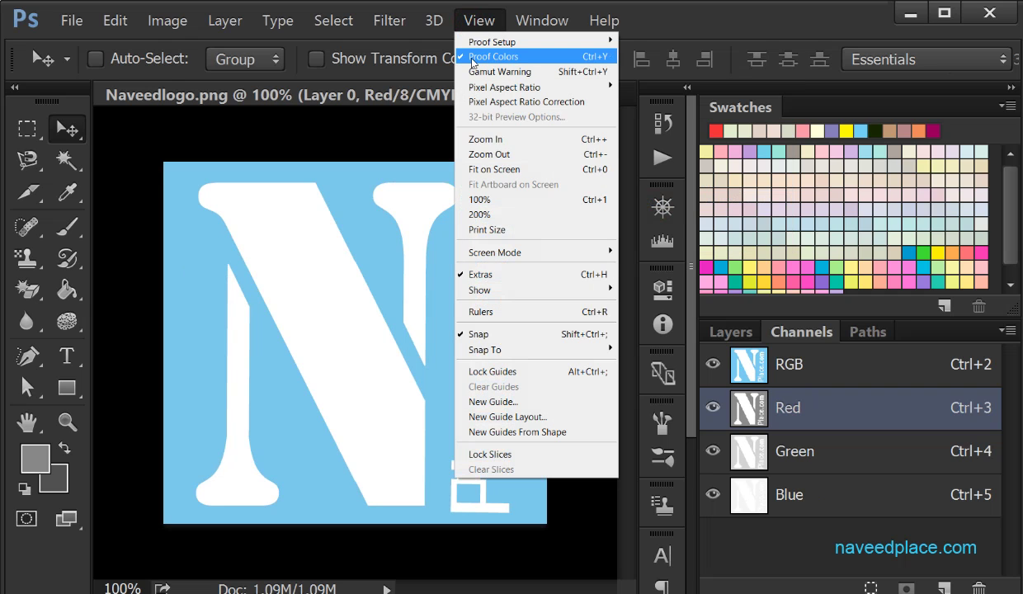
click(573, 104)
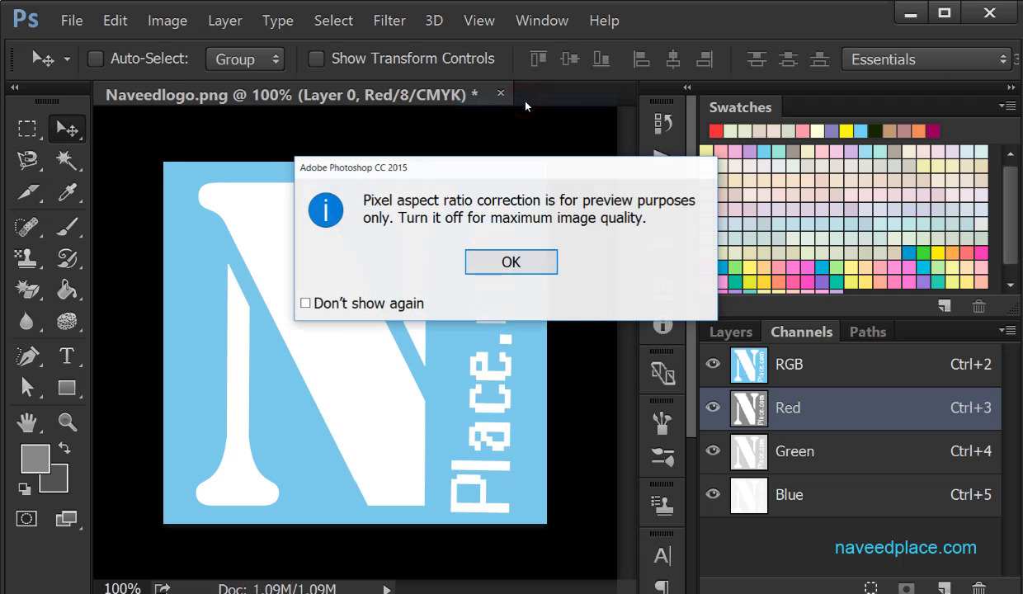
click(510, 262)
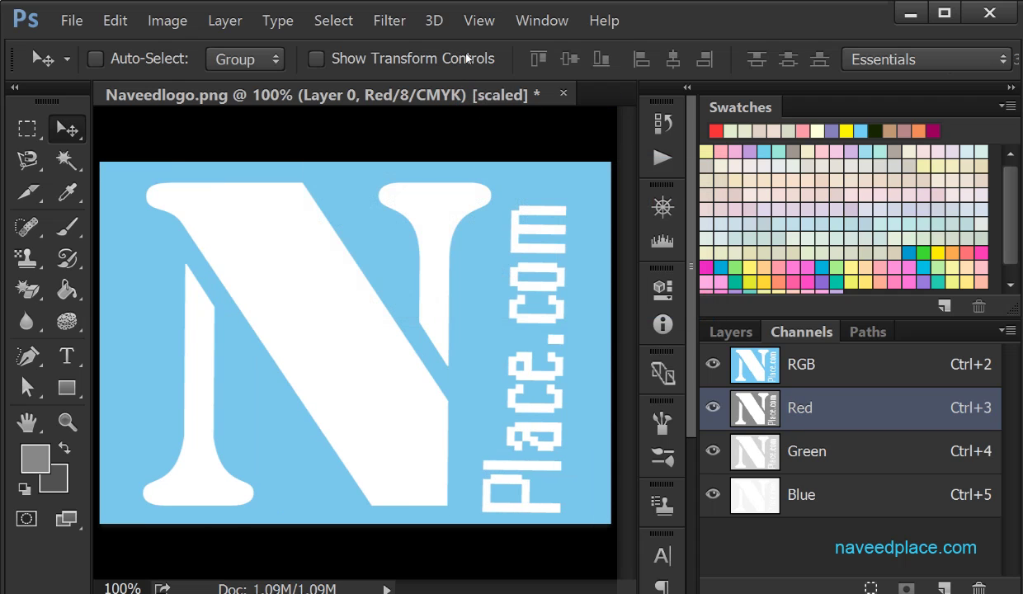
click(474, 31)
click(528, 101)
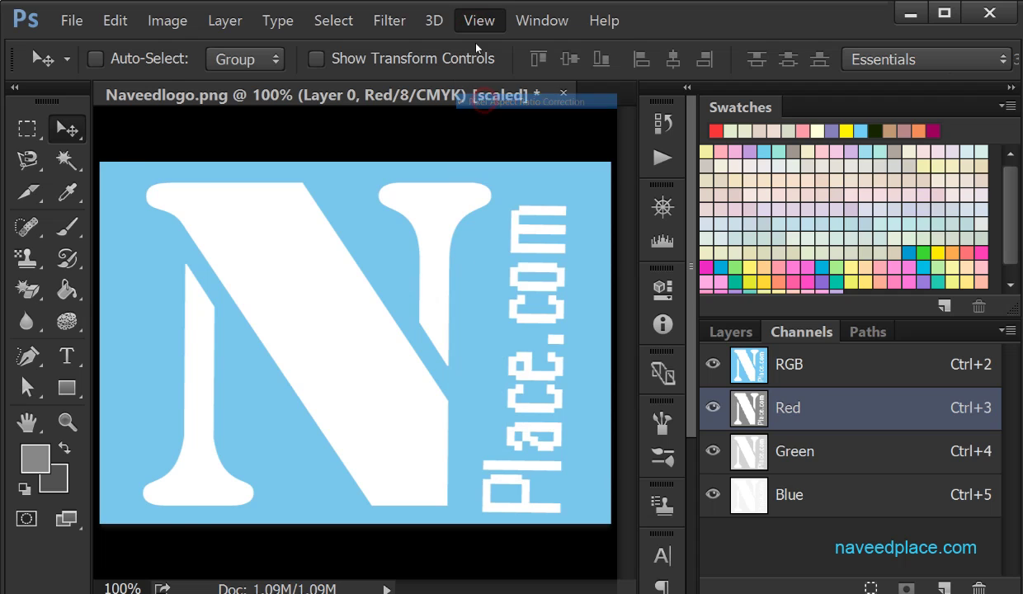
Fit the logo to the screen, and display it at print size
click(476, 27)
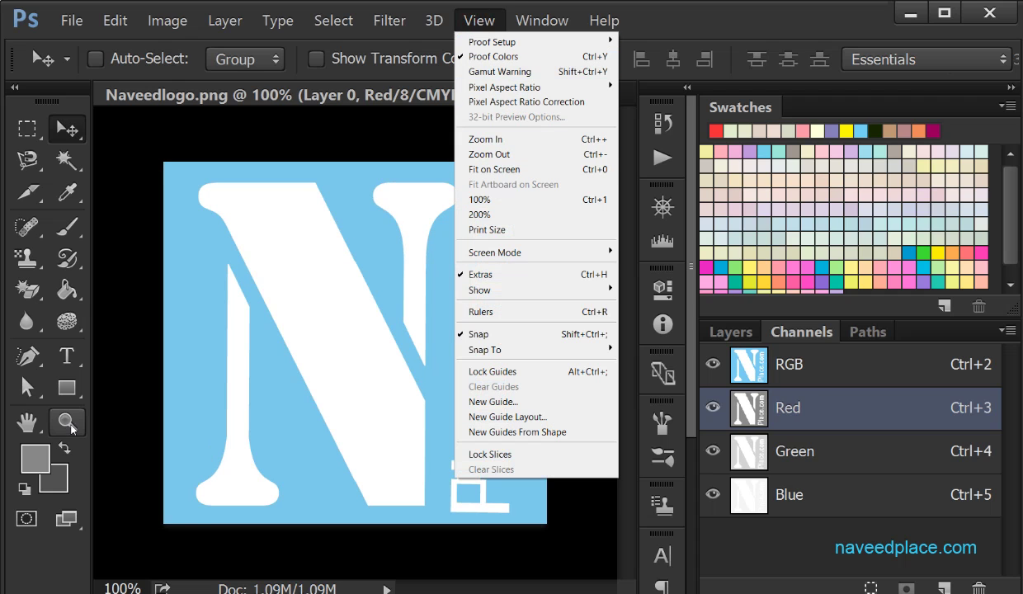
click(498, 173)
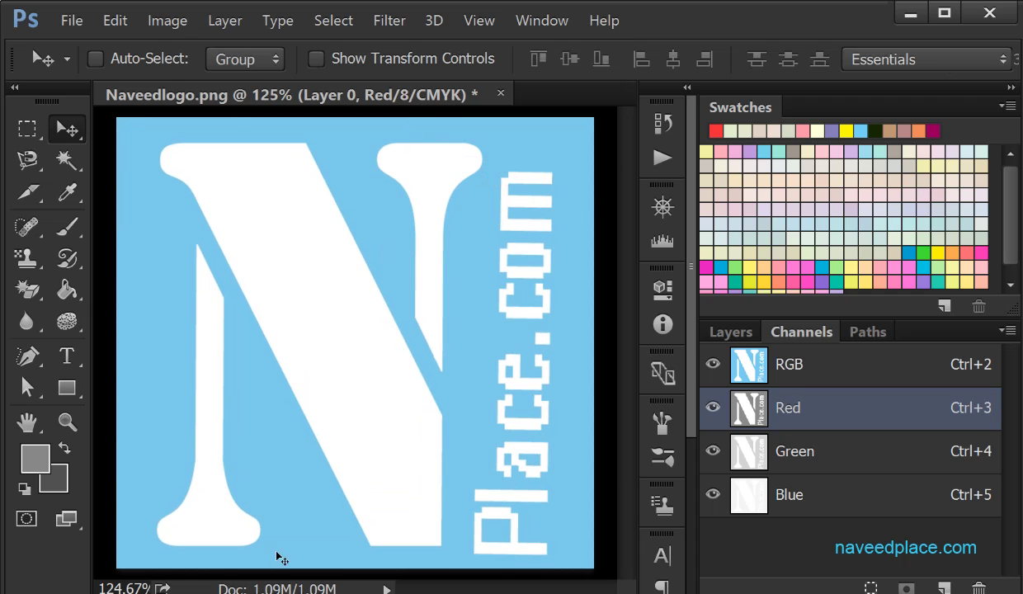
click(561, 28)
mouse_move(482, 22)
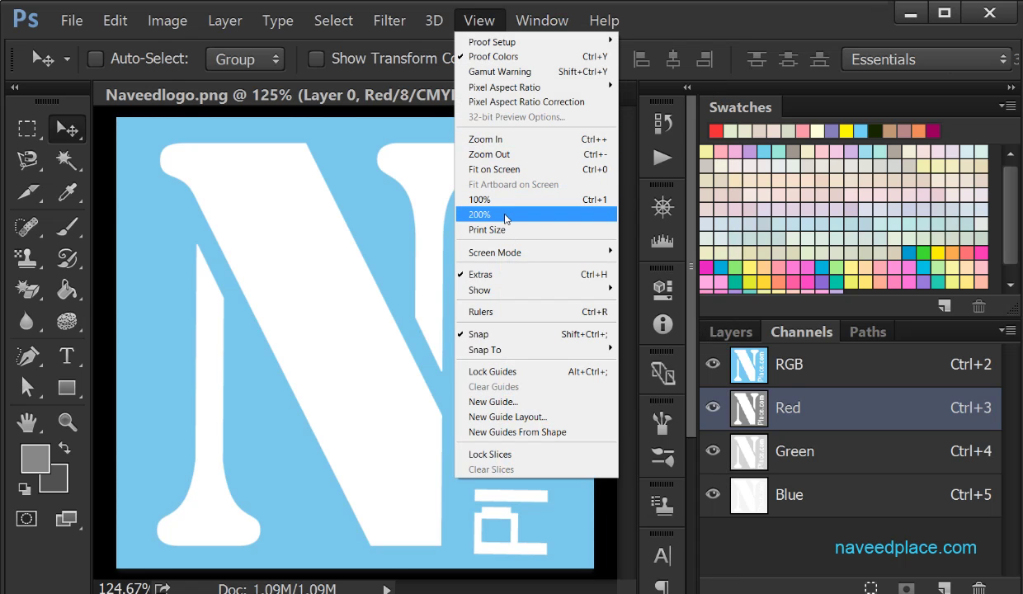
click(488, 229)
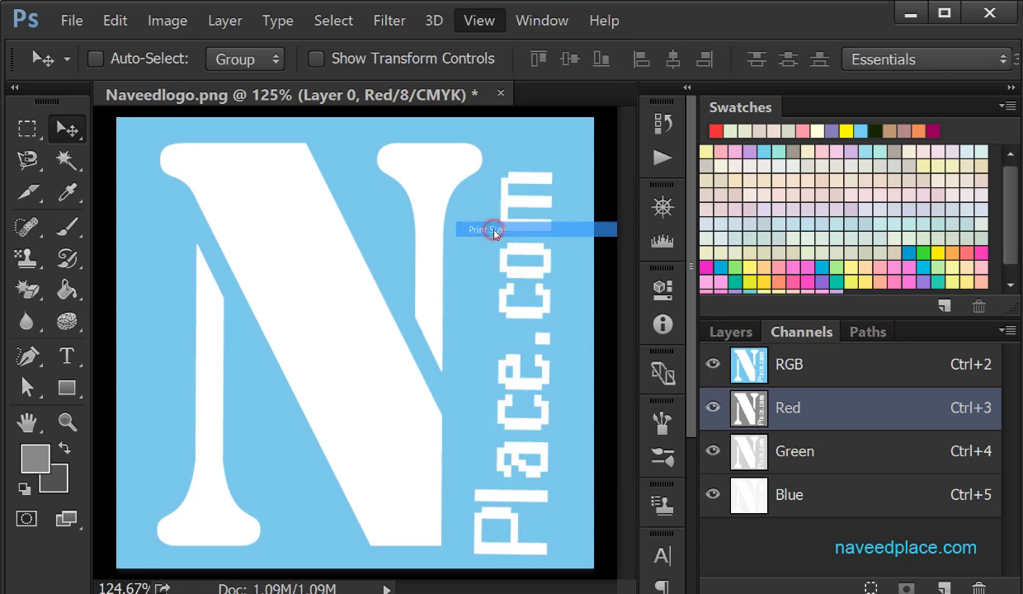
Review the available screen modes, and switch the display to Full Screen Mode With Menu Bar
click(475, 21)
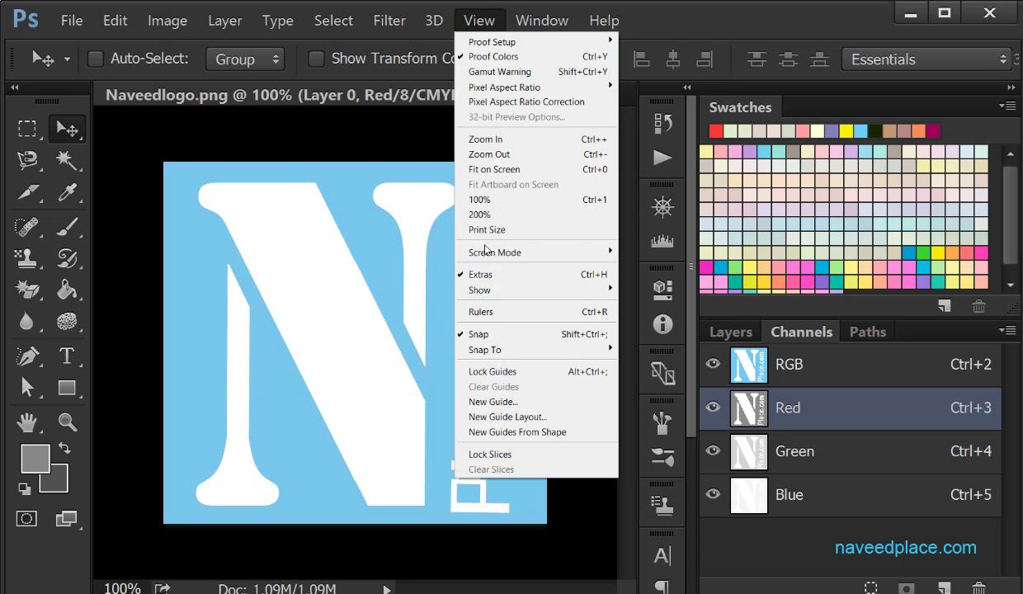
mouse_move(486, 250)
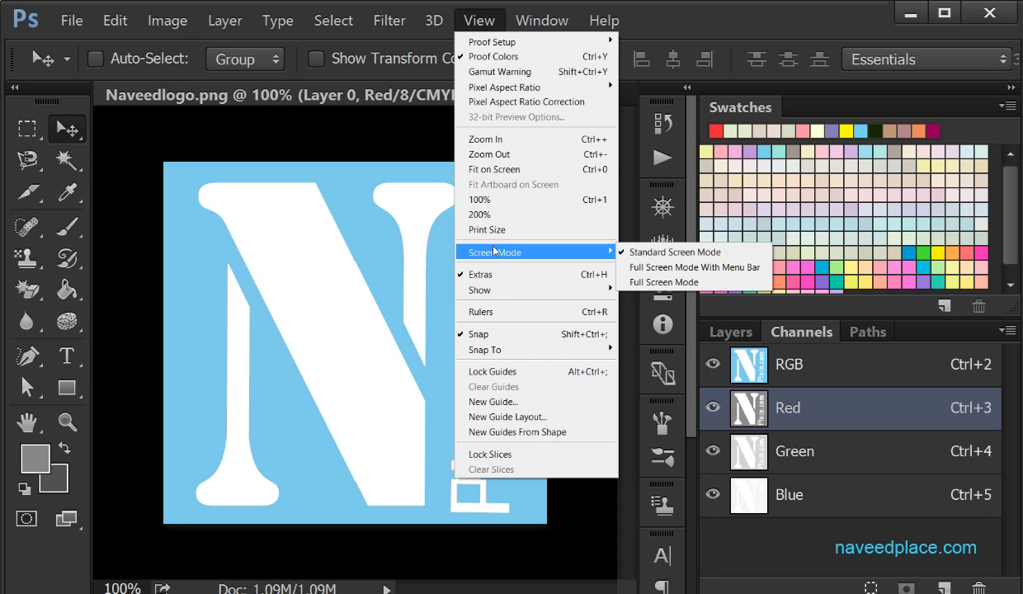
right_click(73, 522)
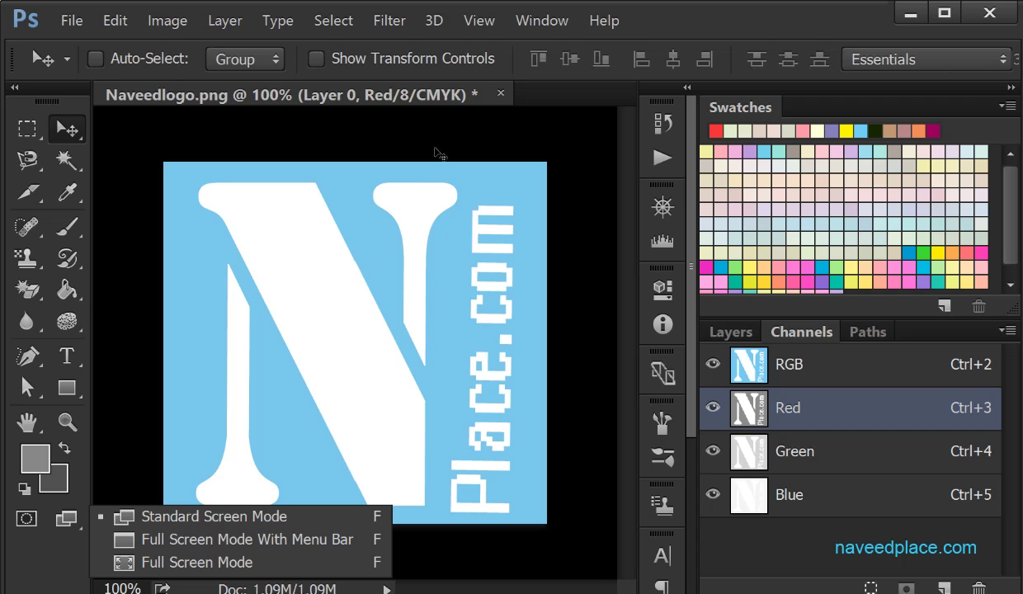
click(478, 21)
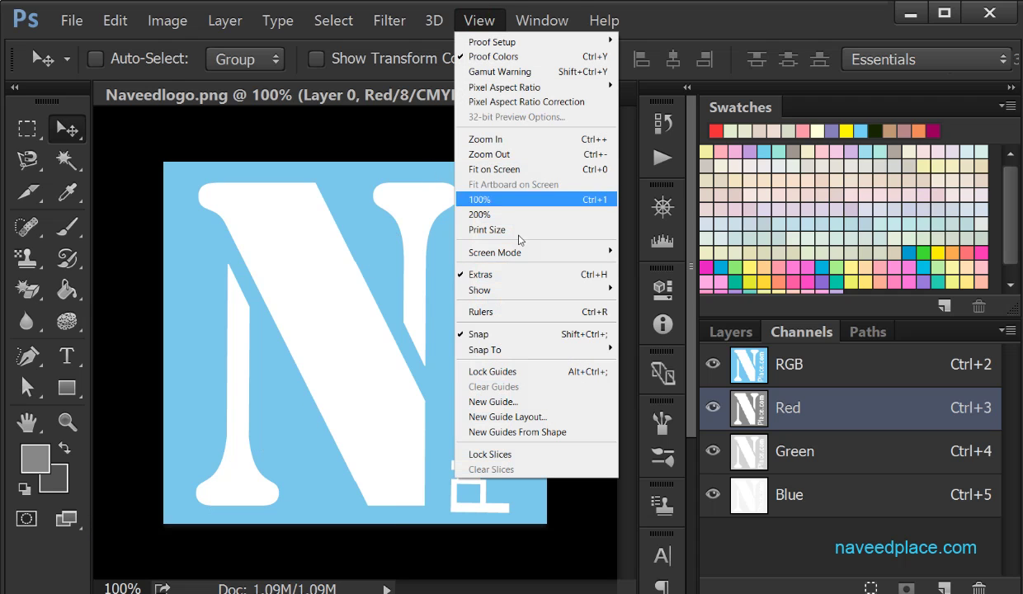
mouse_move(520, 257)
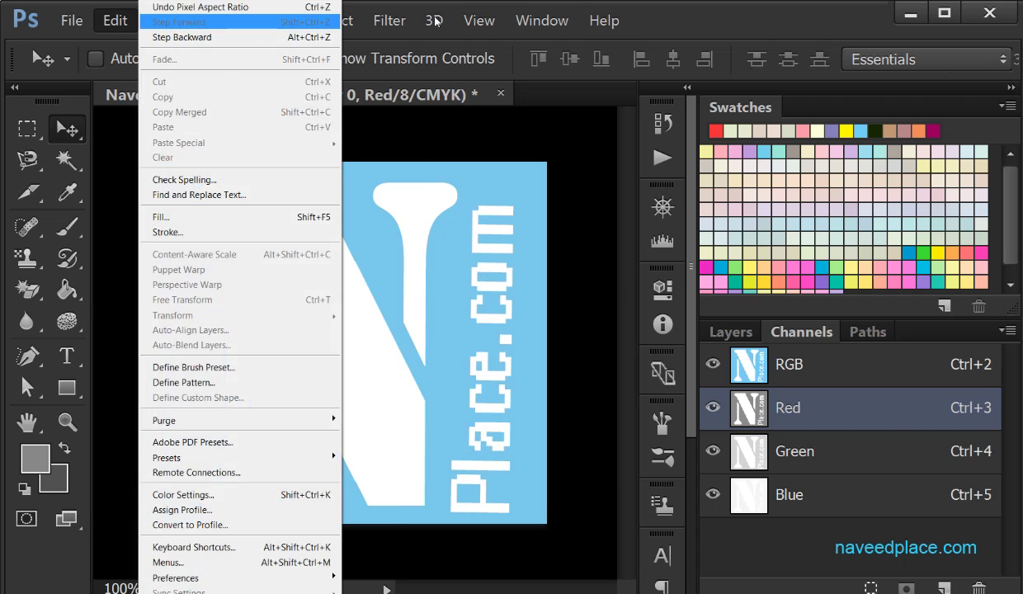
mouse_move(167, 20)
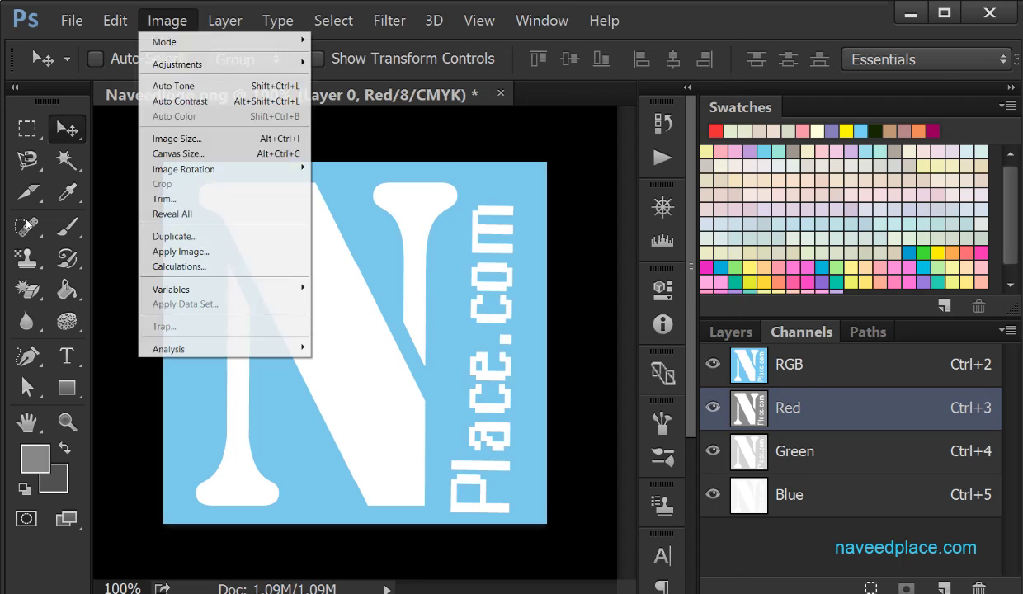
mouse_move(499, 19)
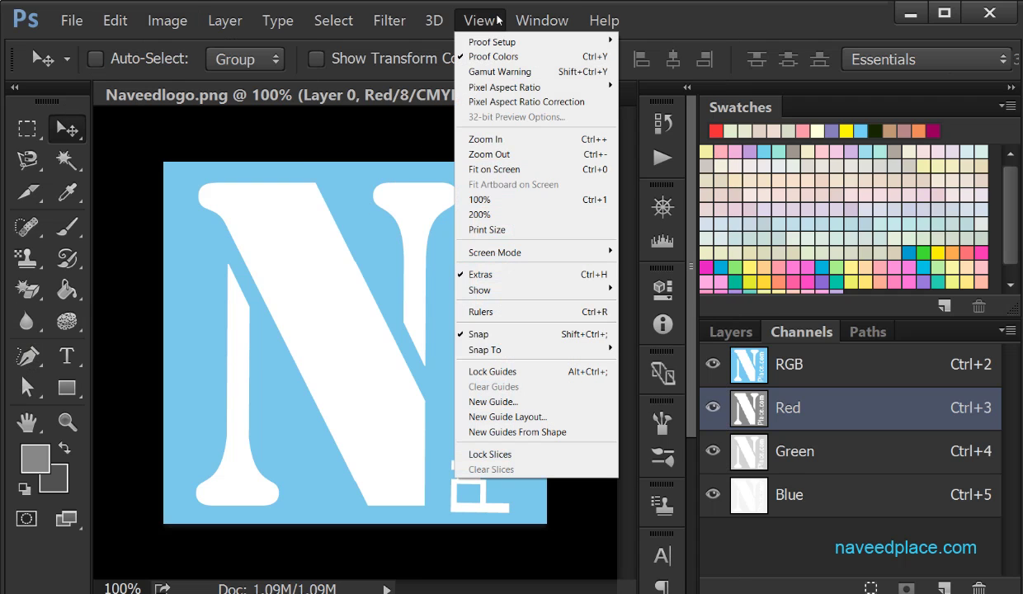
mouse_move(512, 256)
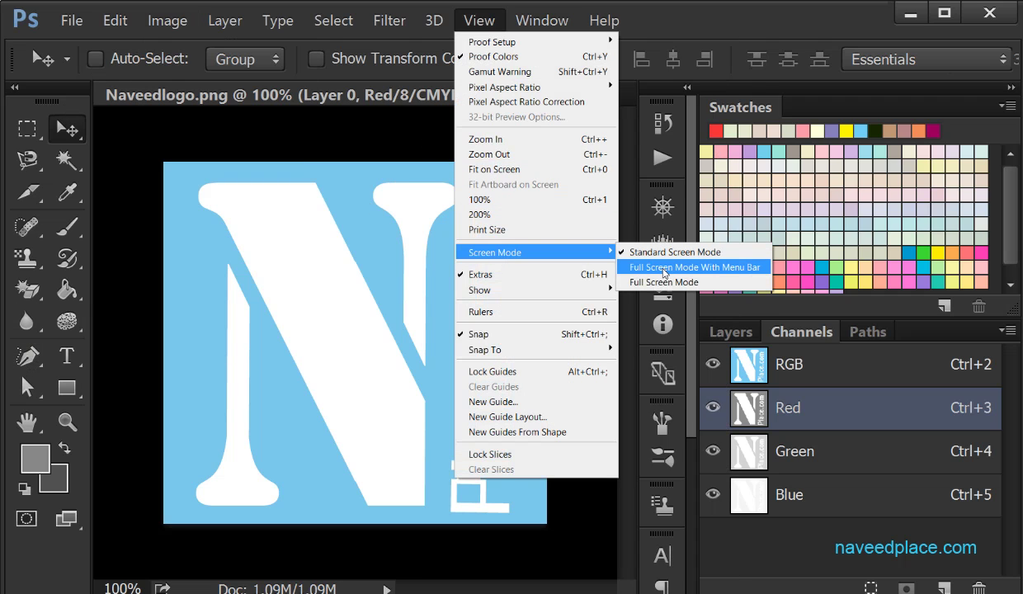
click(714, 273)
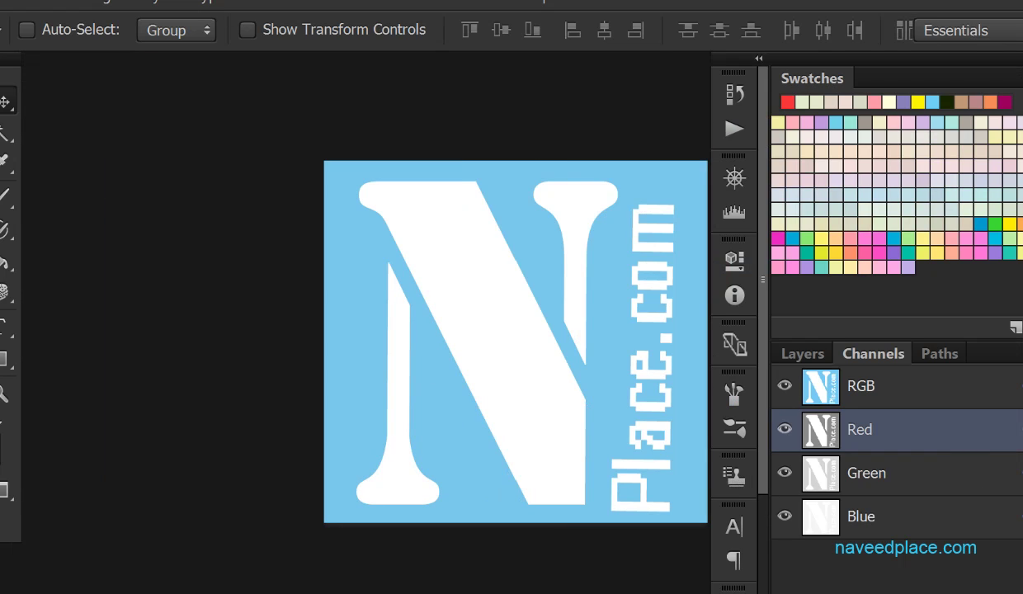
Display the logo in Full Screen Mode, and return to Standard Screen Mode
click(5, 493)
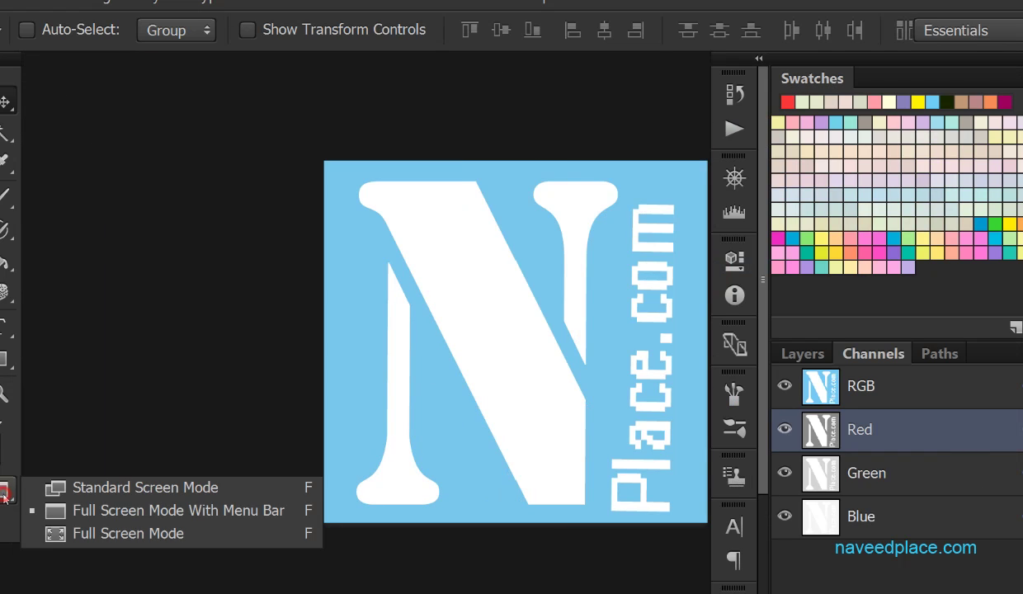
click(124, 533)
click(536, 318)
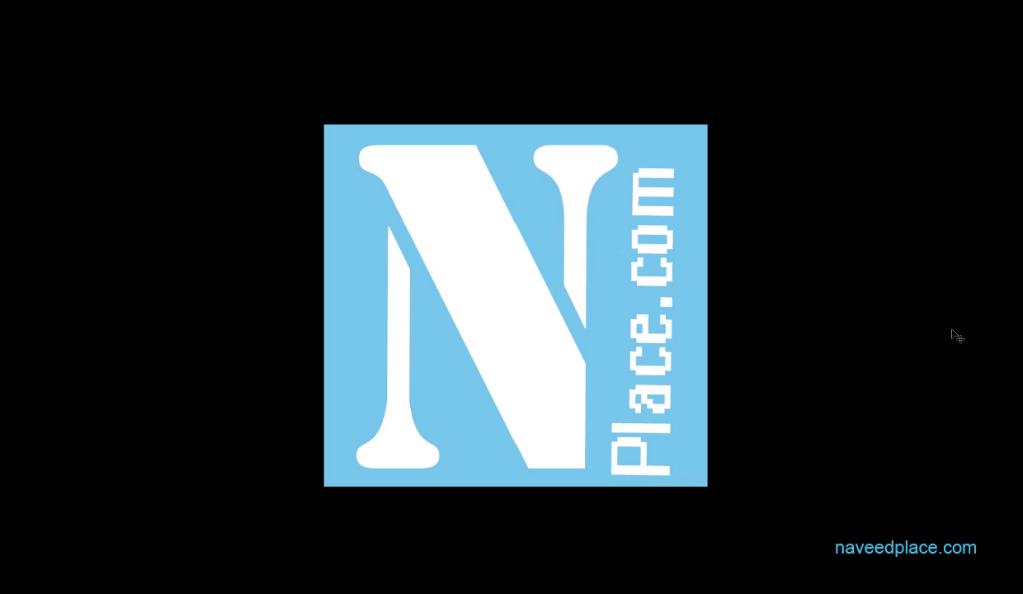
key(Escape)
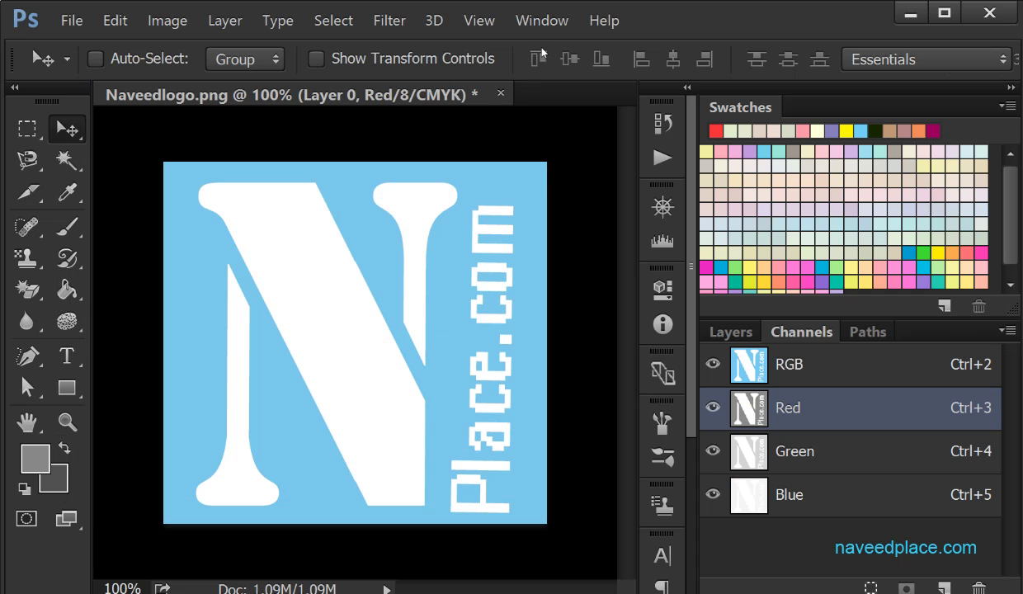
Turn off the display of Extras, look over the Show options, and turn Extras back on
click(479, 21)
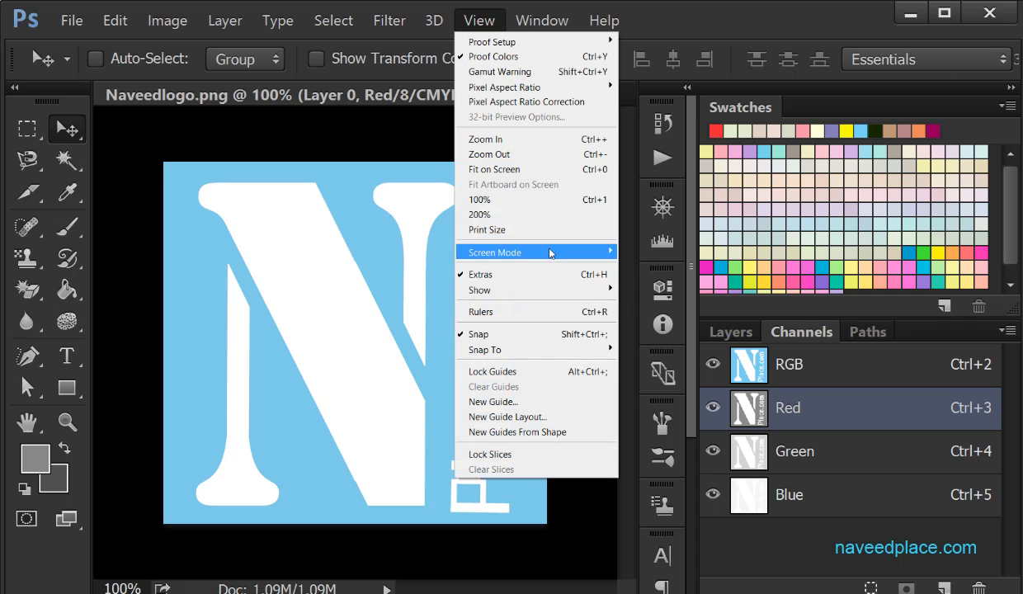
mouse_move(535, 253)
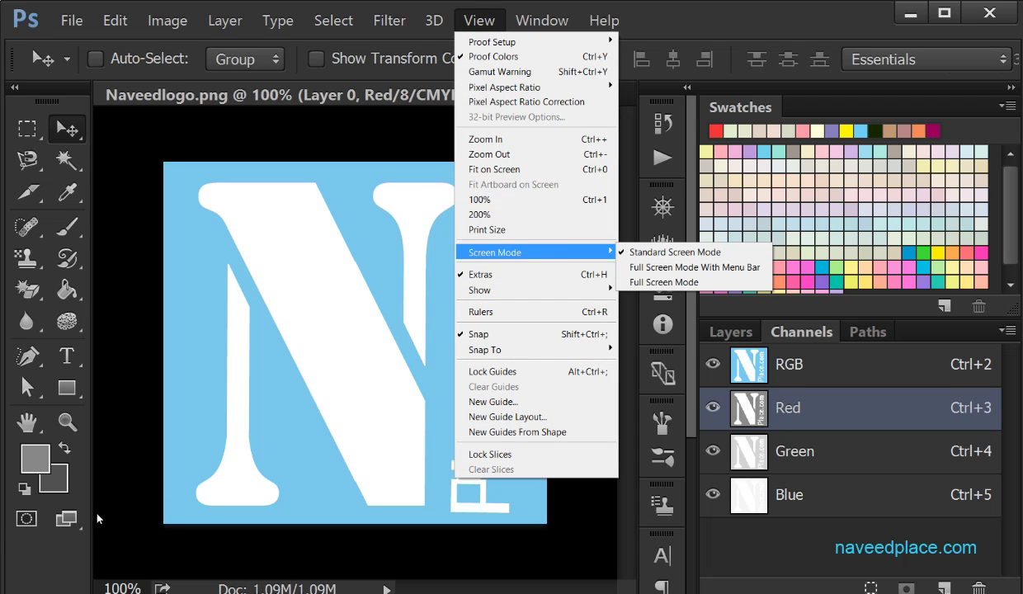
click(495, 275)
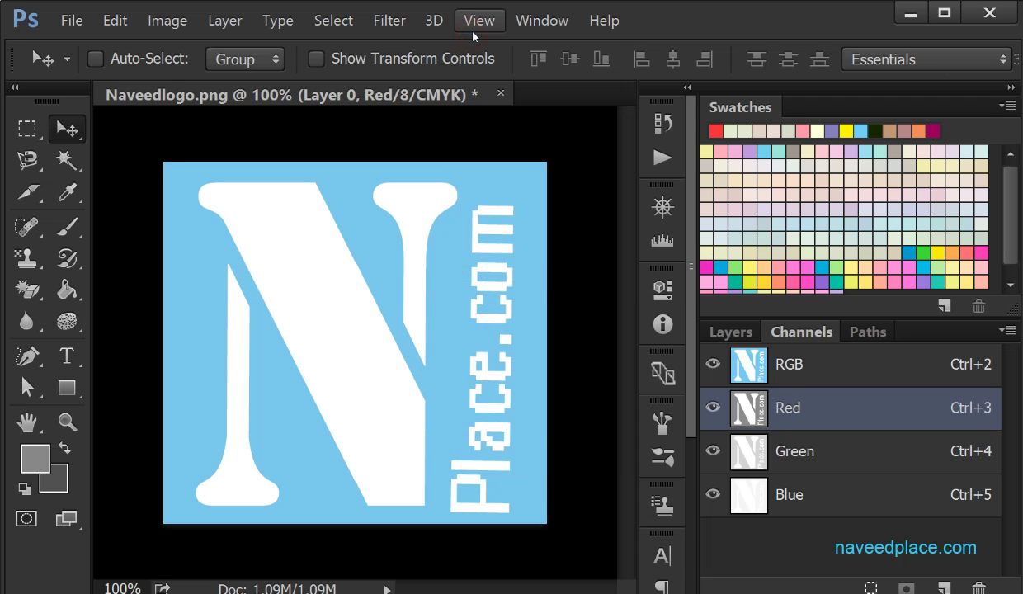
click(474, 35)
mouse_move(493, 289)
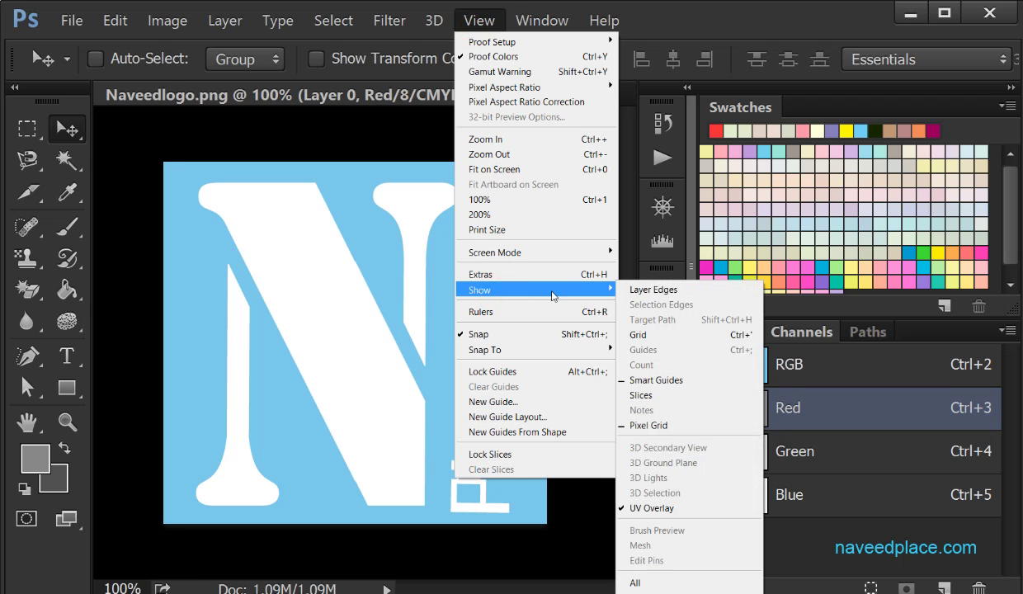
click(520, 274)
click(480, 24)
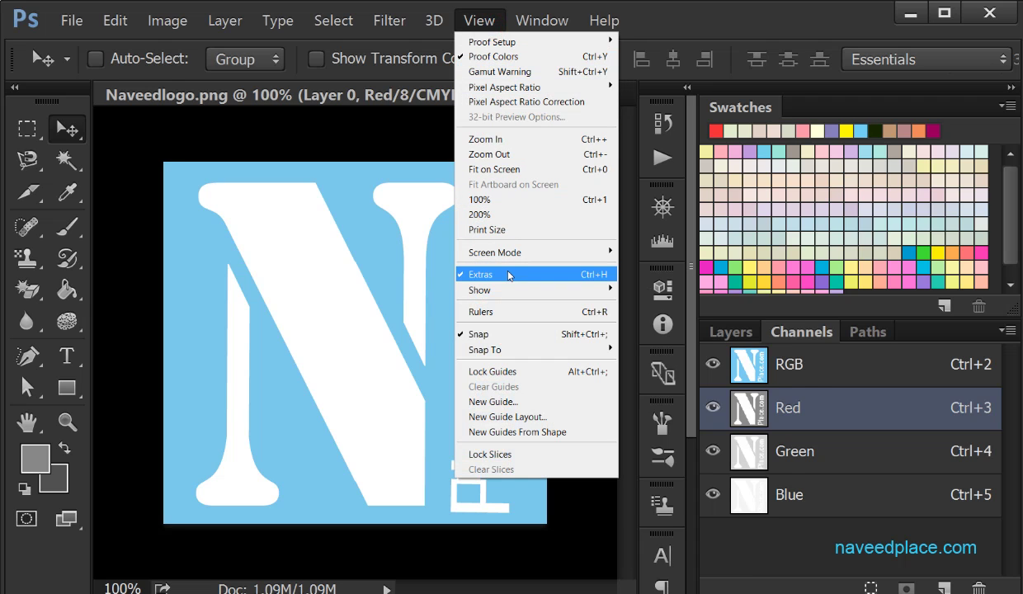